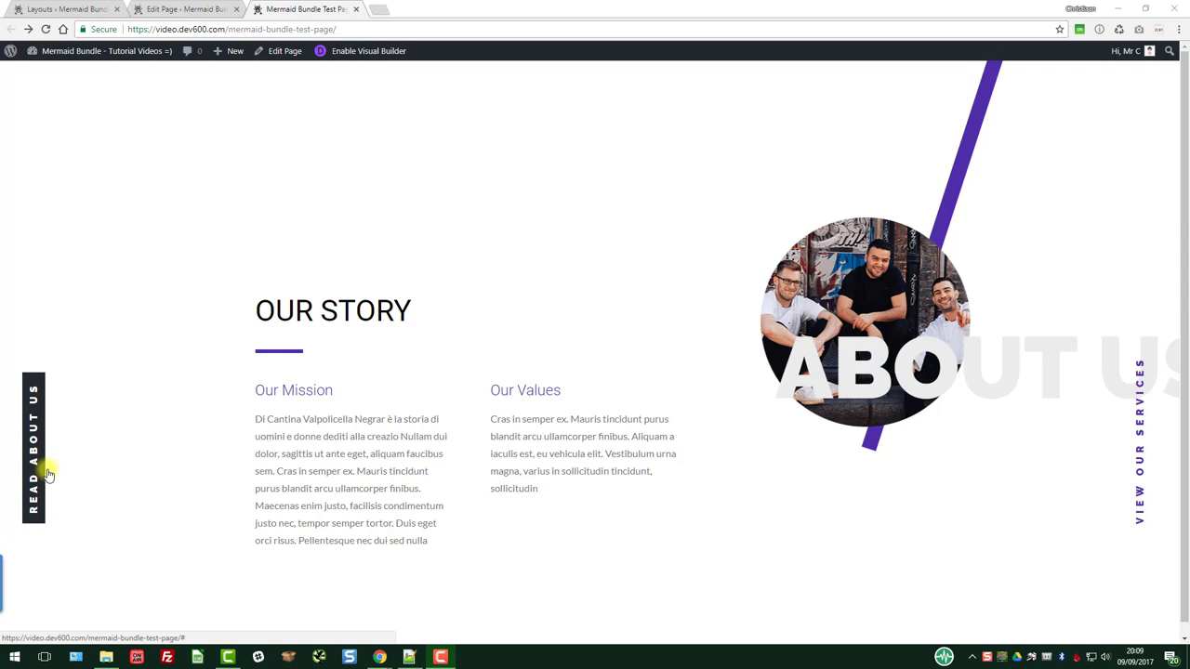
# Step: From the page editor, open the Our story text module and edit its heading to My story
pyautogui.click(1140, 472)
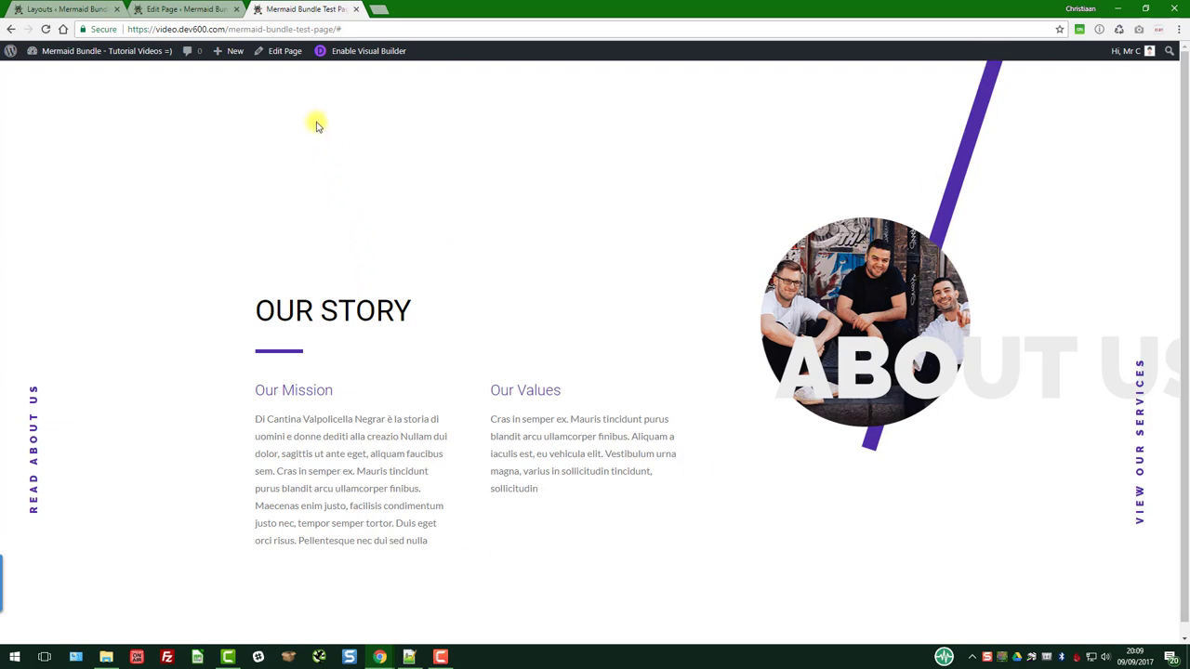
pyautogui.click(192, 11)
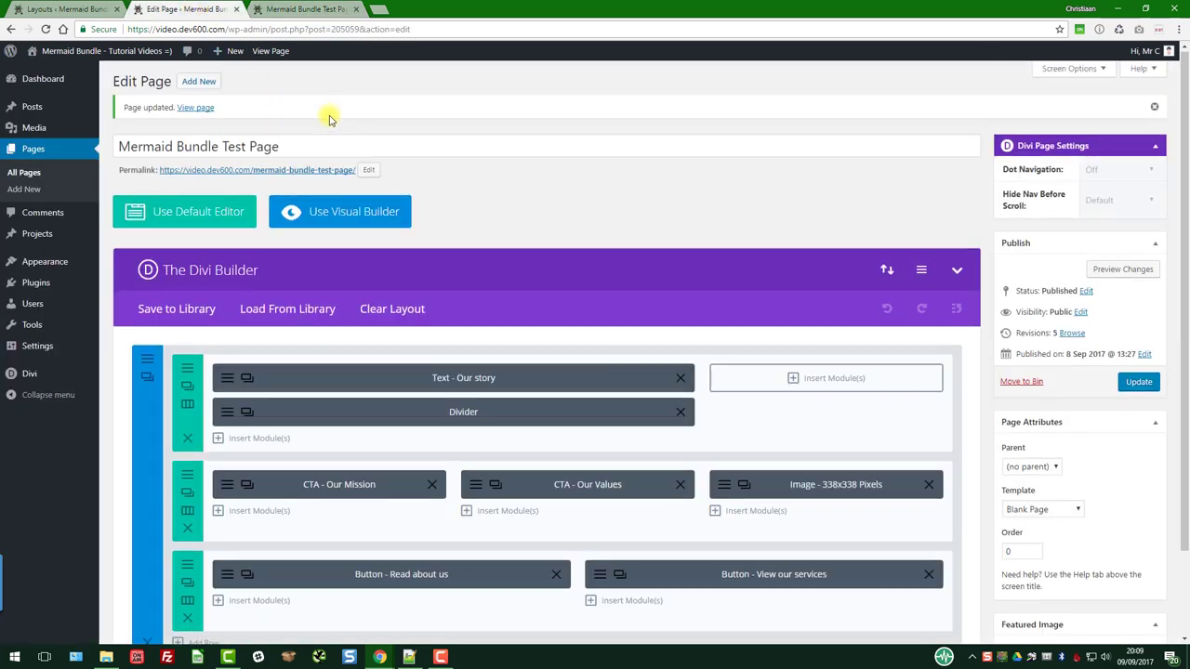
pyautogui.scroll(-2, 353, 126)
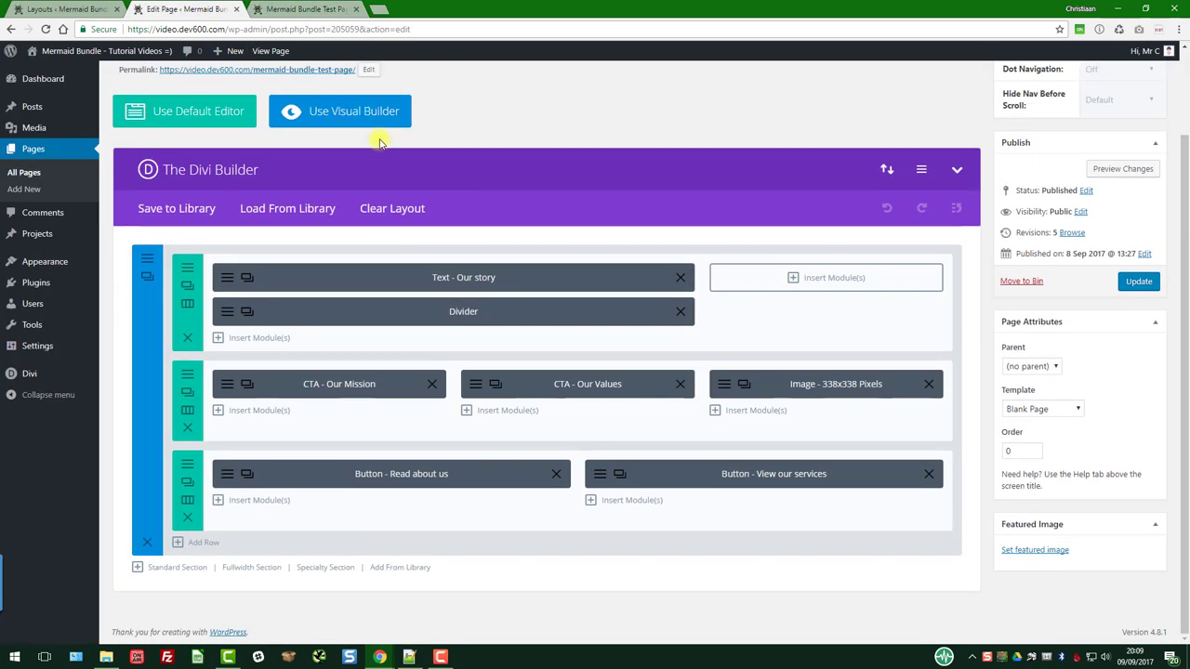
pyautogui.click(244, 277)
pyautogui.scroll(-2, 410, 257)
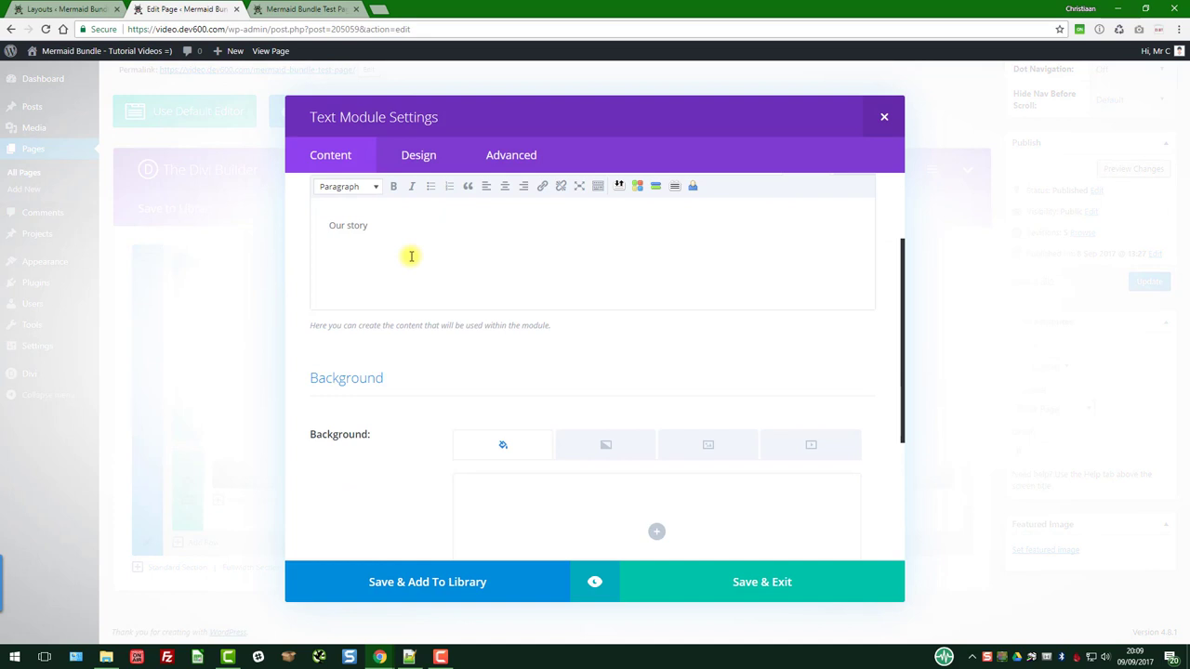
pyautogui.moveTo(370, 228); pyautogui.dragTo(330, 221)
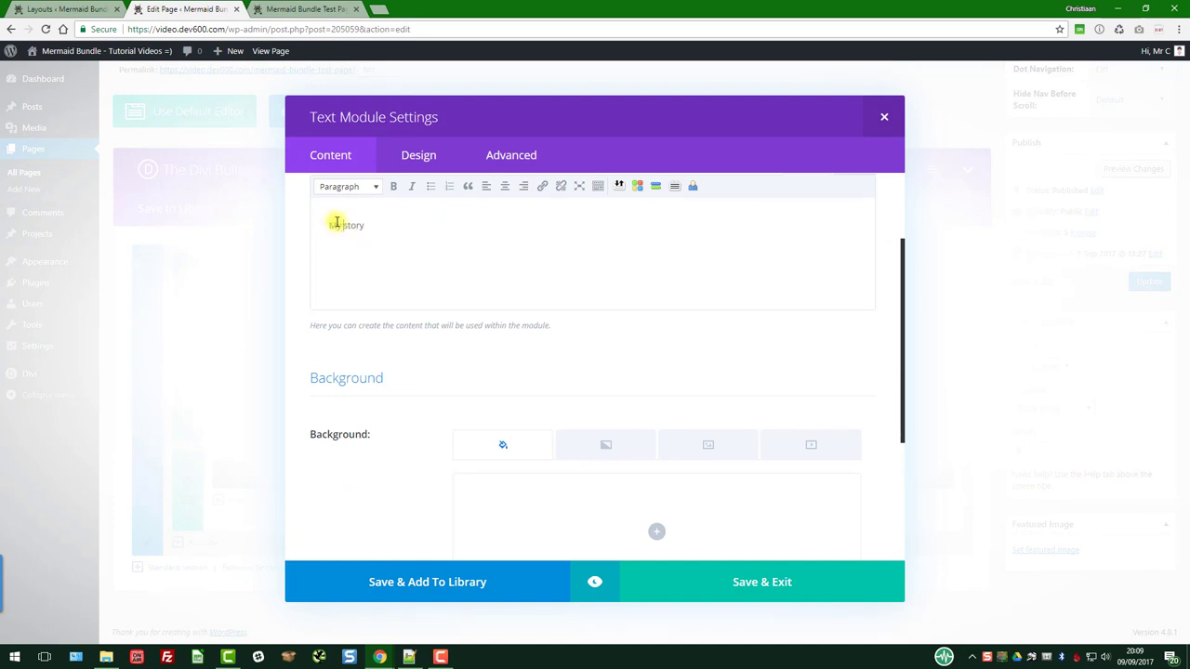
# Step: Review the text module's Design and Advanced settings
pyautogui.scroll(-4, 458, 355)
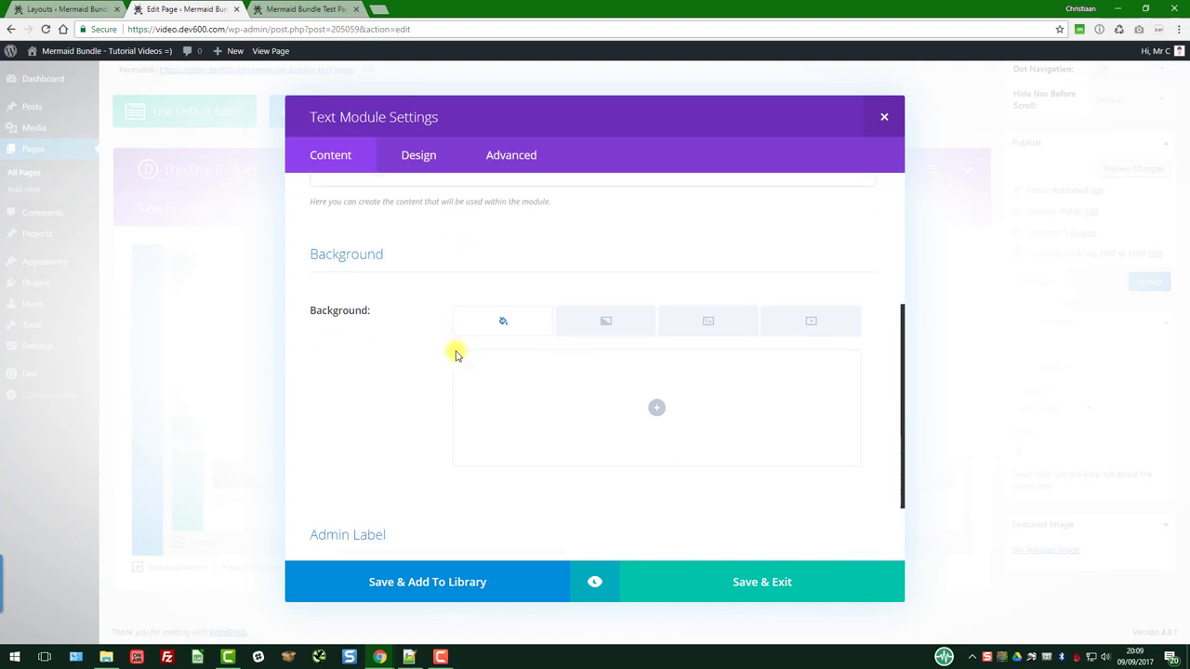
pyautogui.scroll(6, 456, 354)
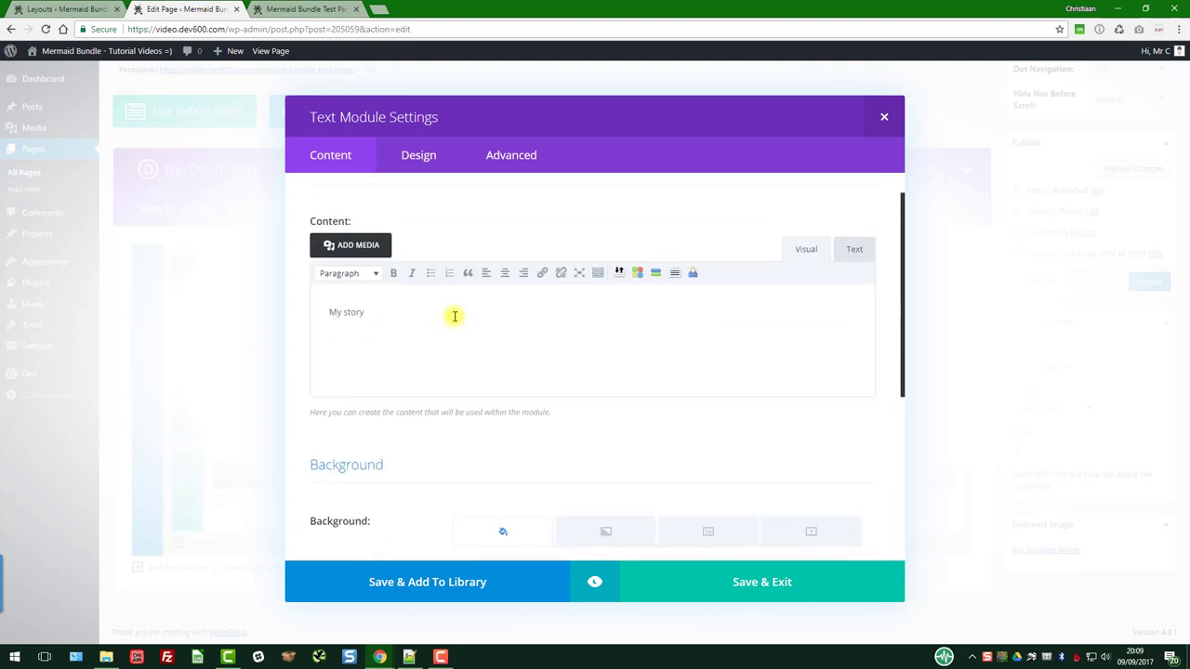
pyautogui.click(419, 156)
pyautogui.scroll(-5, 456, 232)
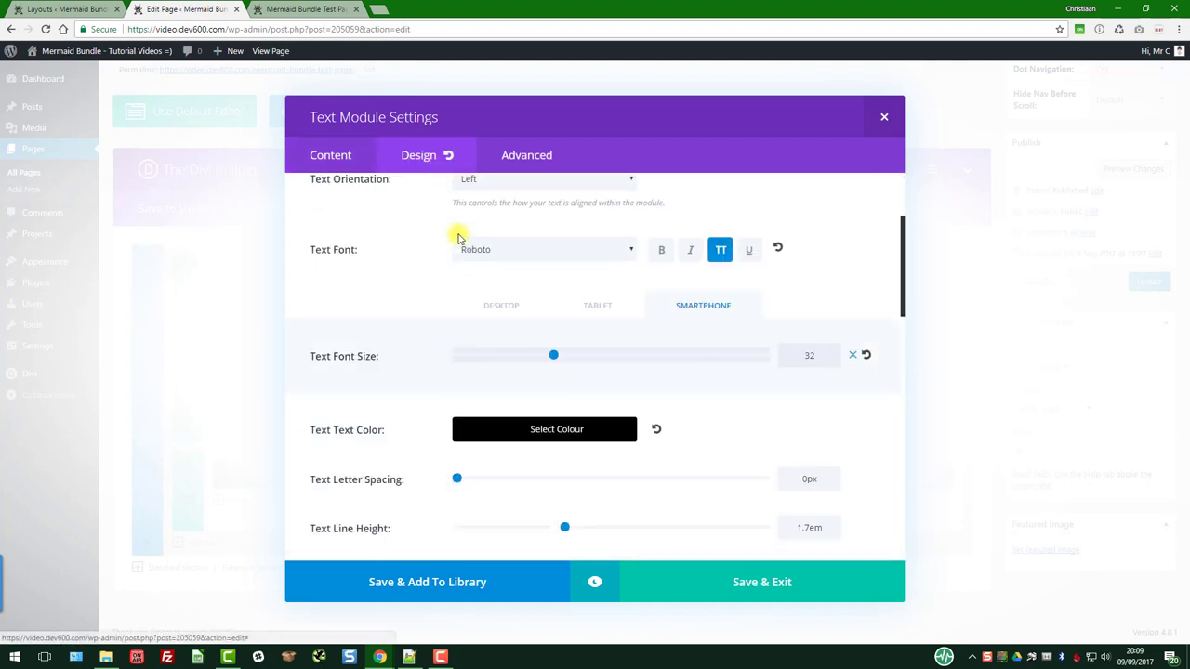
pyautogui.scroll(-8, 456, 236)
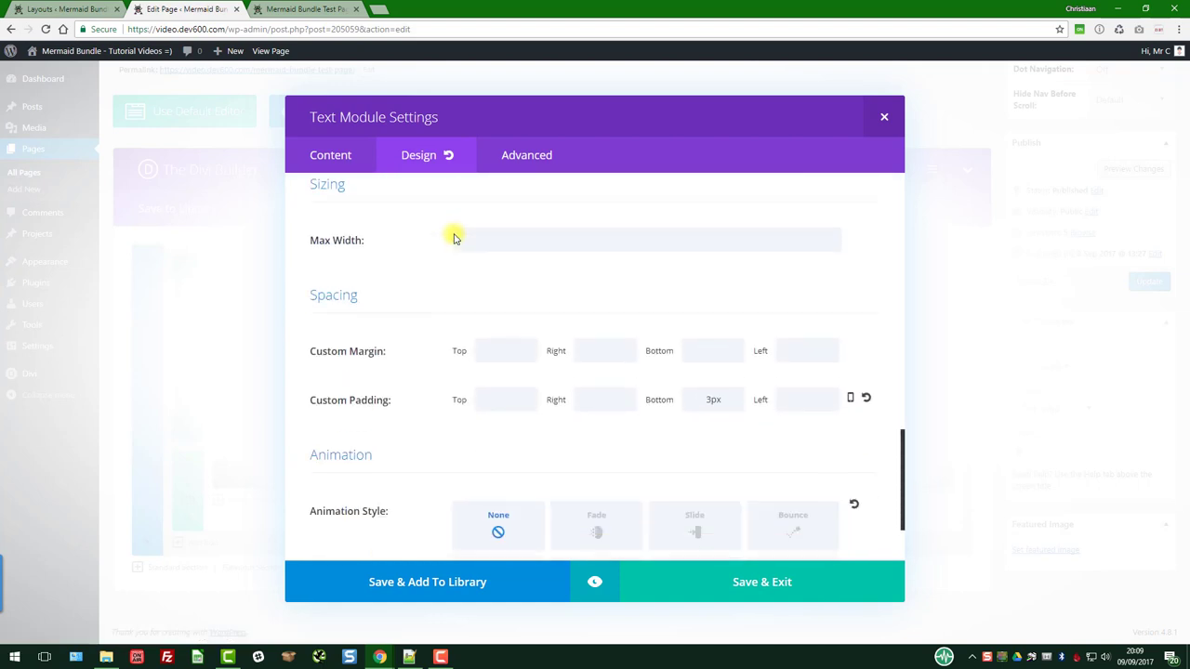
pyautogui.click(516, 151)
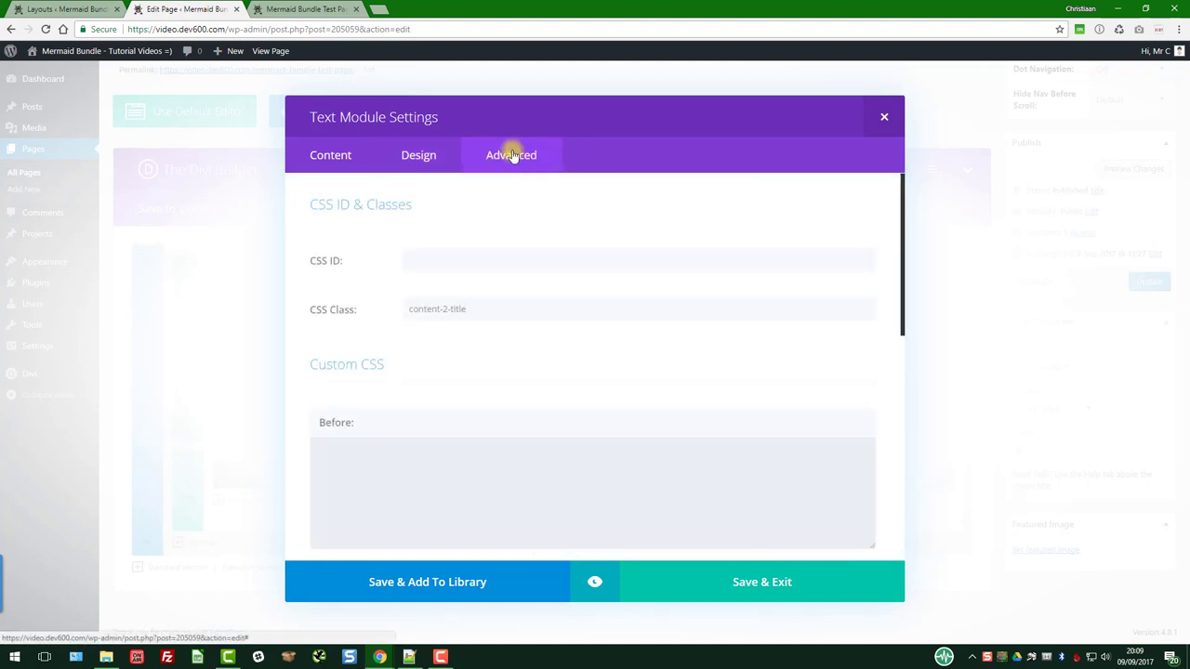
pyautogui.scroll(-1, 423, 265)
pyautogui.scroll(-6, 423, 268)
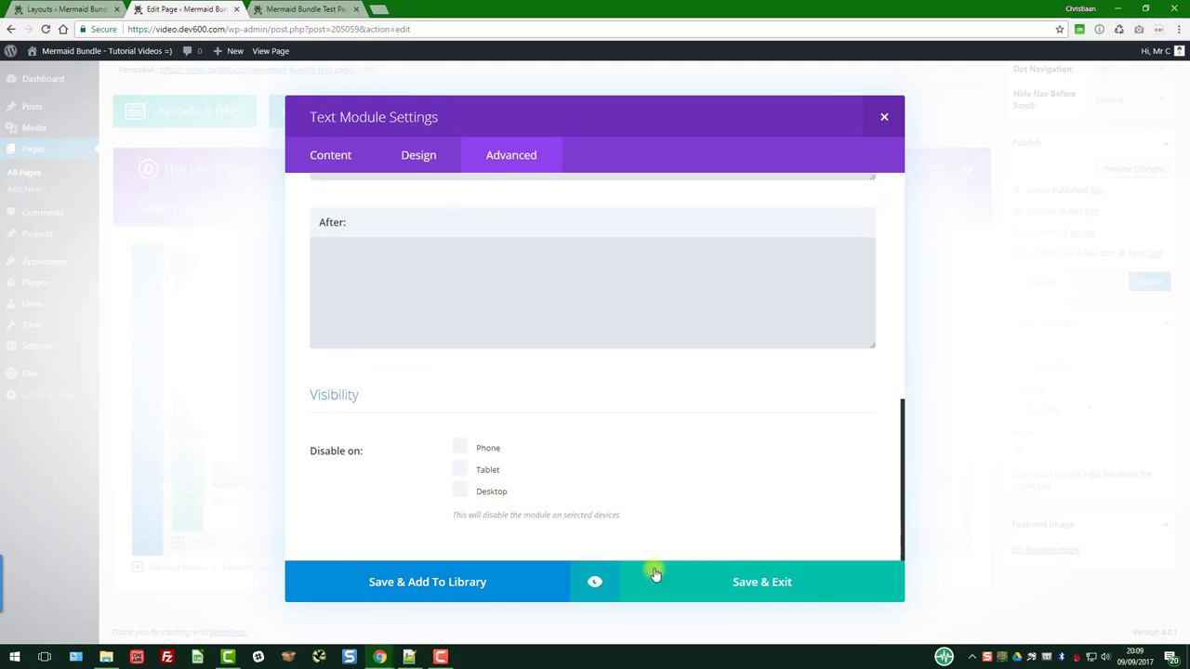
# Step: Preview the about section with the MY STORY heading, then return to the settings
pyautogui.click(595, 582)
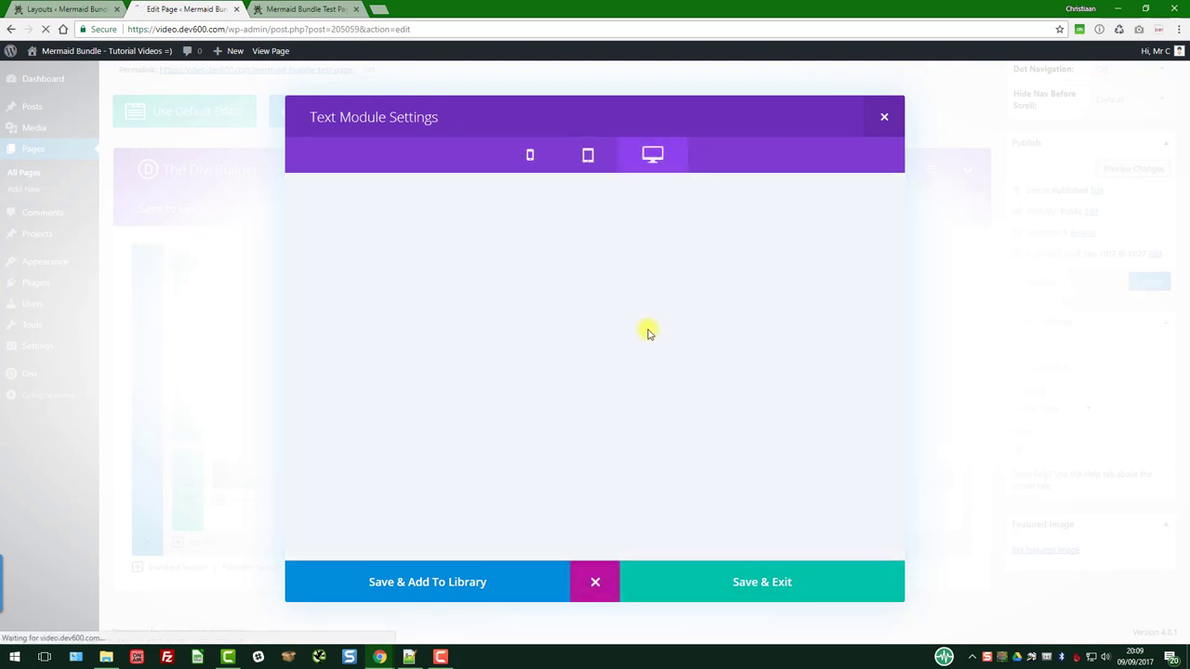
pyautogui.scroll(-3, 720, 249)
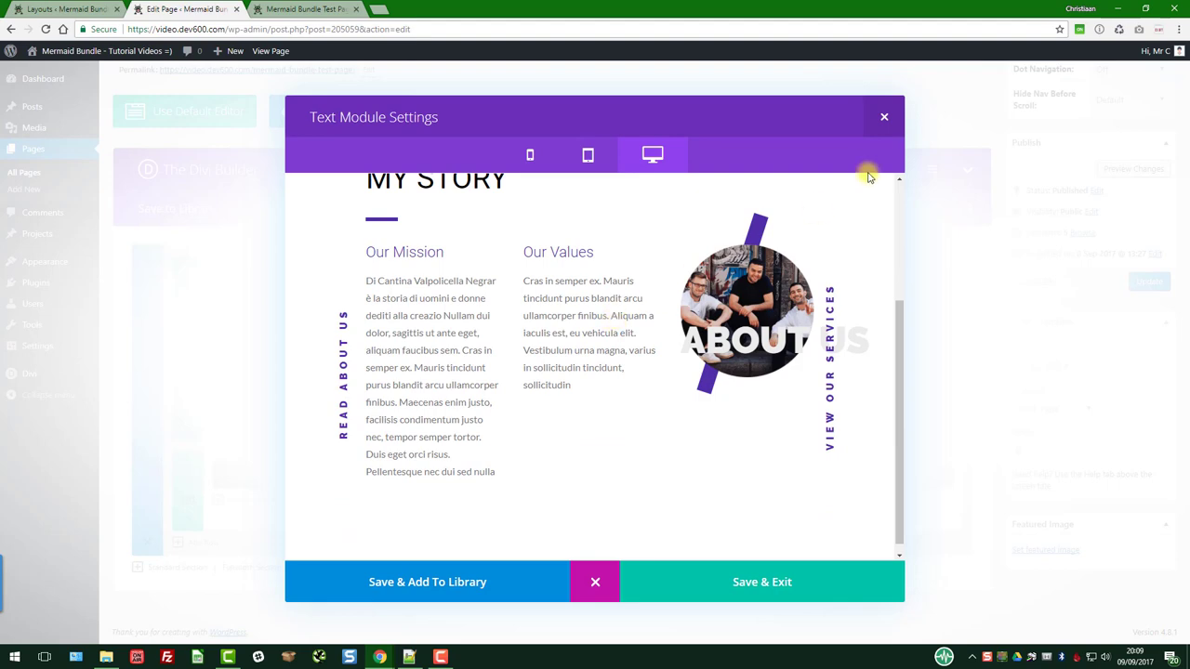
pyautogui.scroll(1, 702, 272)
pyautogui.scroll(2, 702, 272)
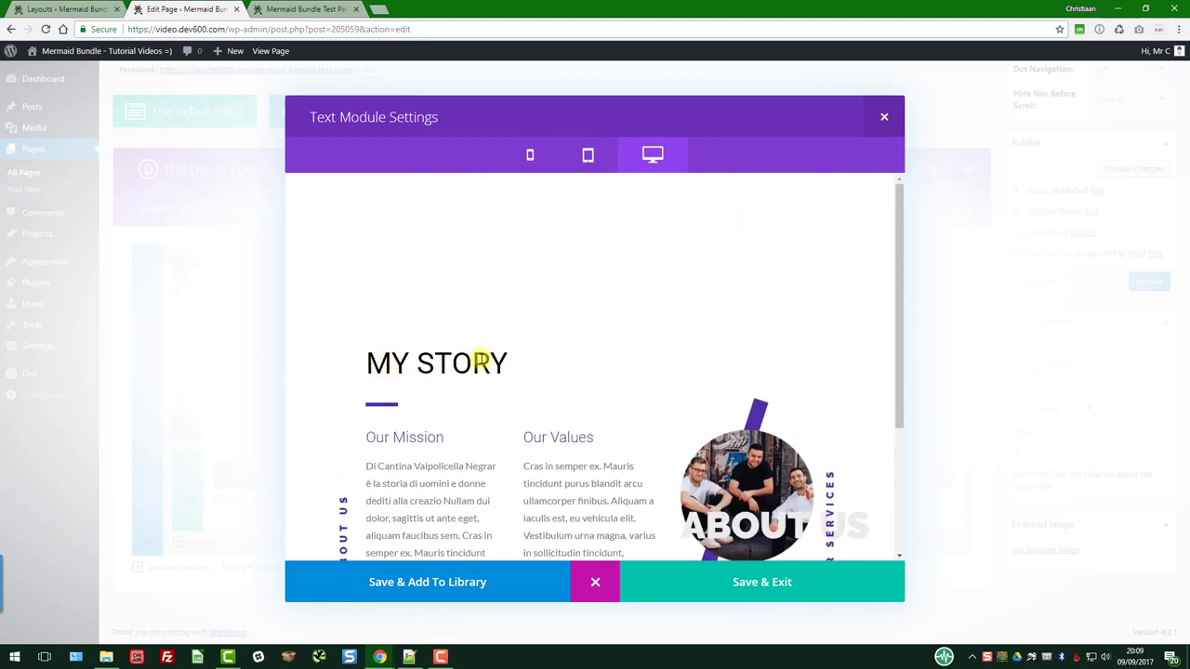
pyautogui.scroll(-2, 726, 413)
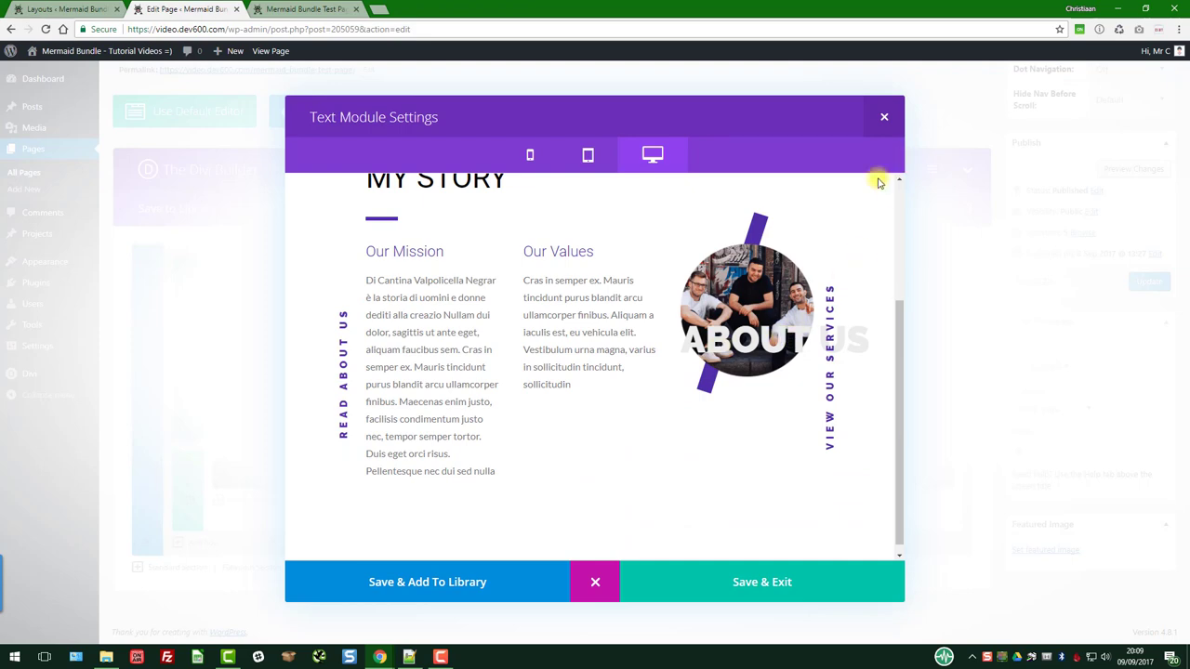
pyautogui.click(597, 580)
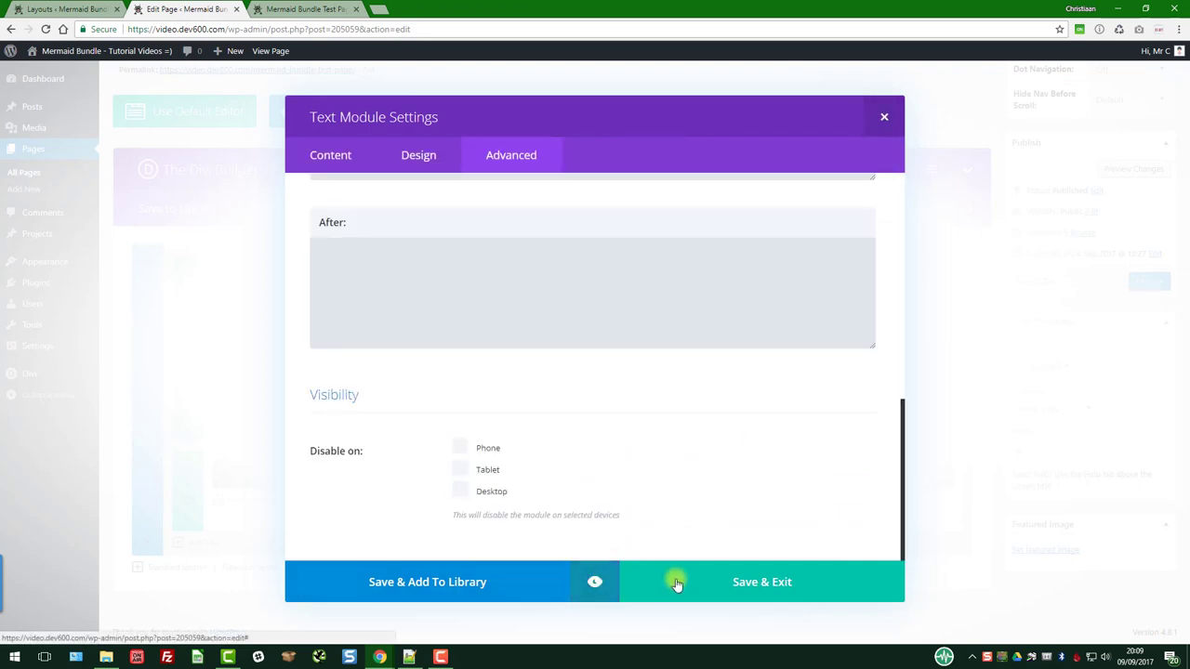
# Step: Save the heading, then bring up the Divider module's purple #512da8 line colour in Design
pyautogui.click(677, 583)
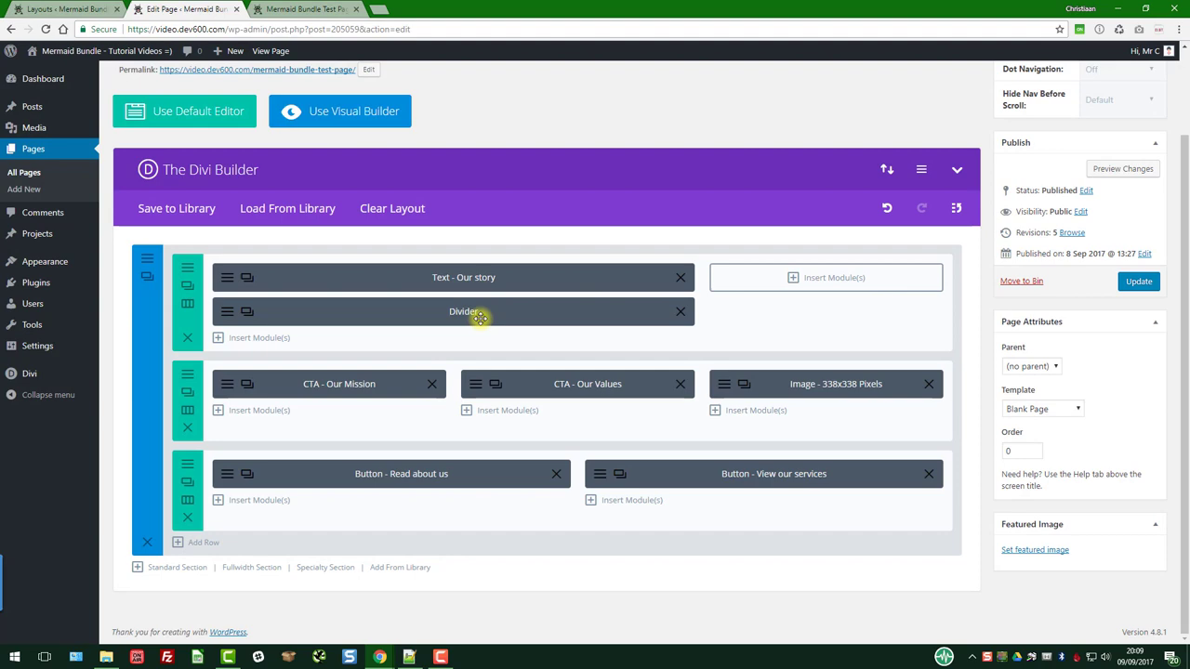
pyautogui.click(228, 311)
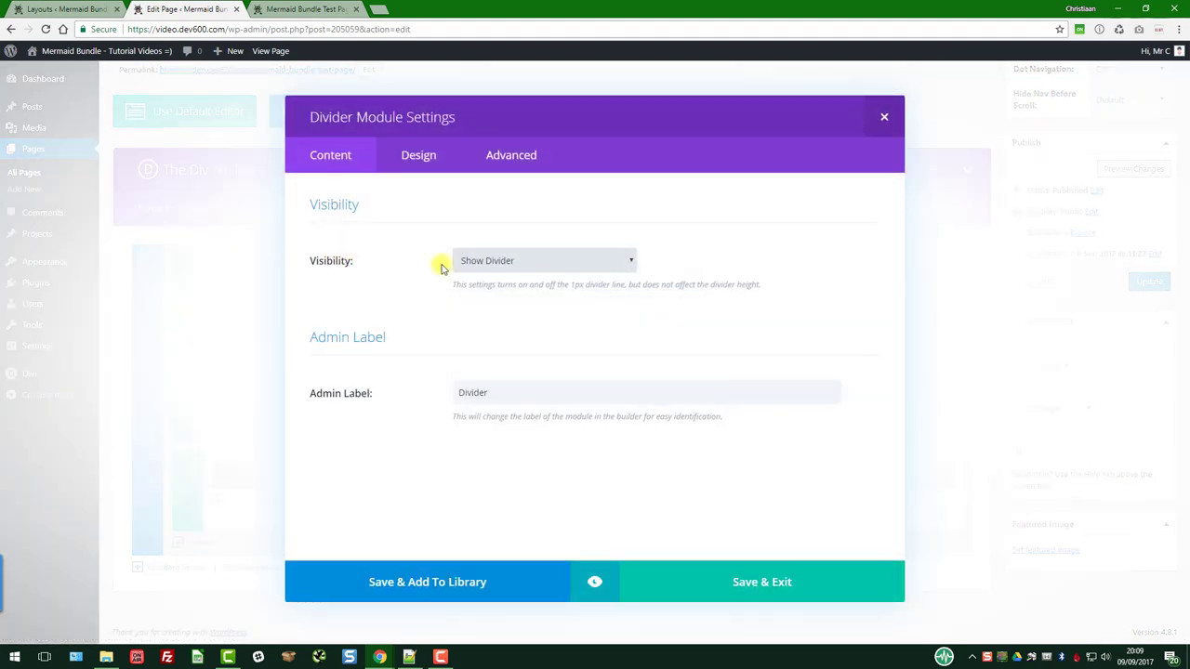
pyautogui.click(417, 156)
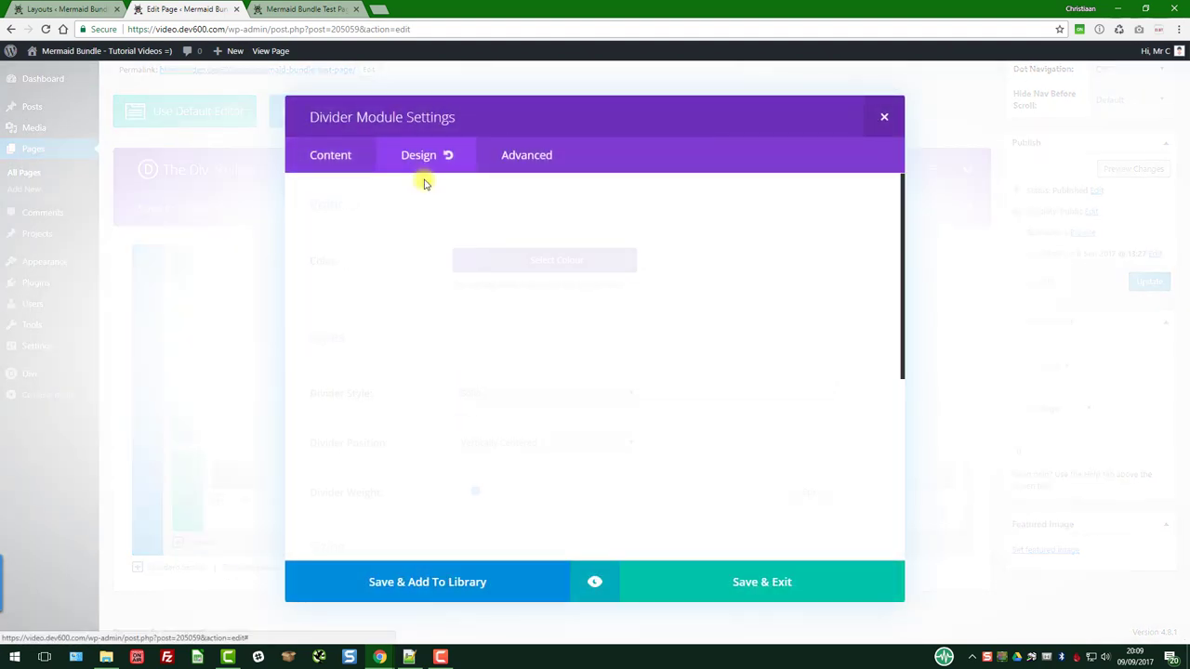
pyautogui.scroll(-1, 433, 214)
pyautogui.scroll(1, 436, 230)
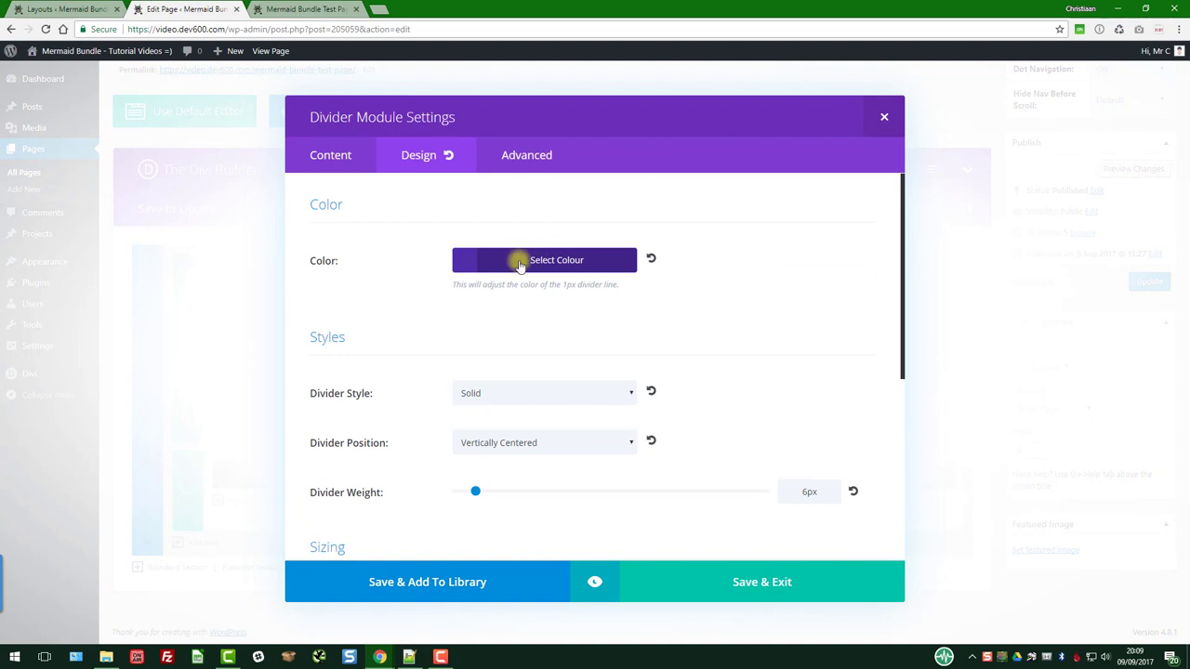
pyautogui.click(520, 263)
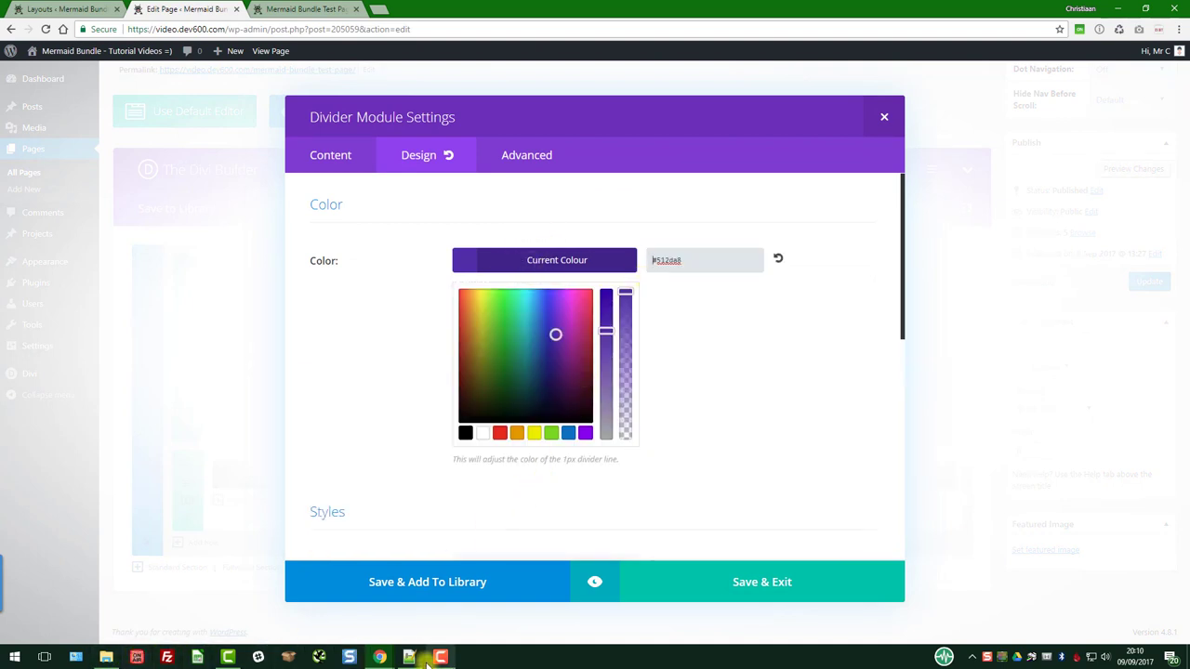
# Step: Copy Dark Green 0a9003 from Default Hex Colour.txt in Notepad++ and reopen the divider colour picker
pyautogui.click(409, 657)
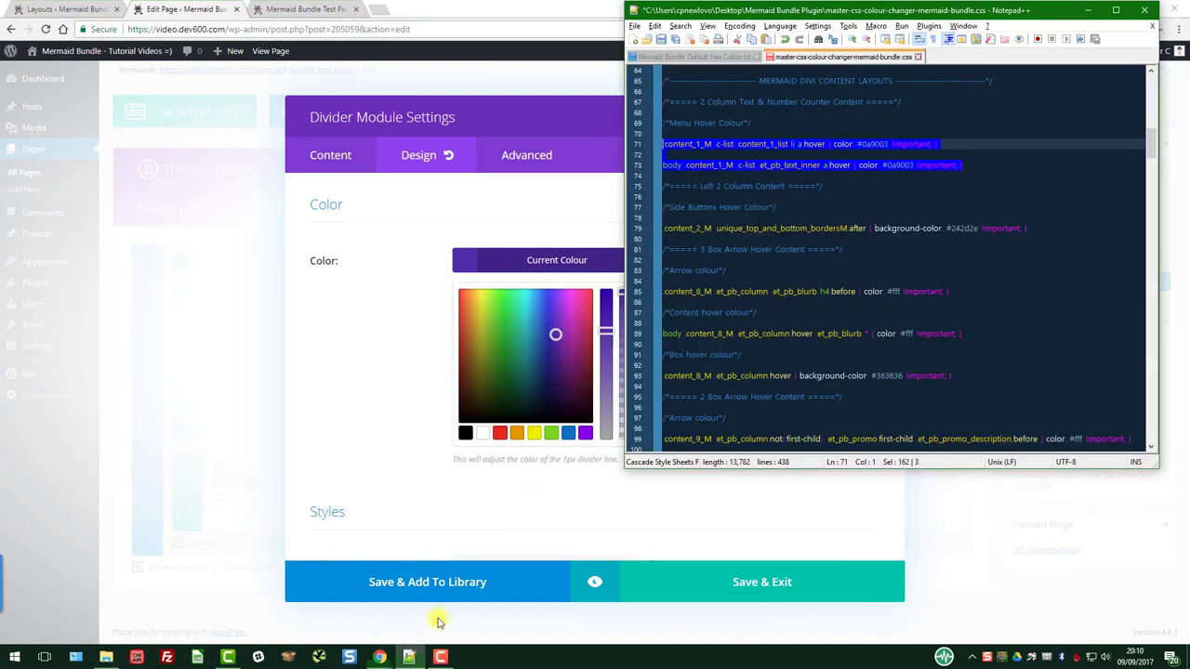
pyautogui.click(702, 58)
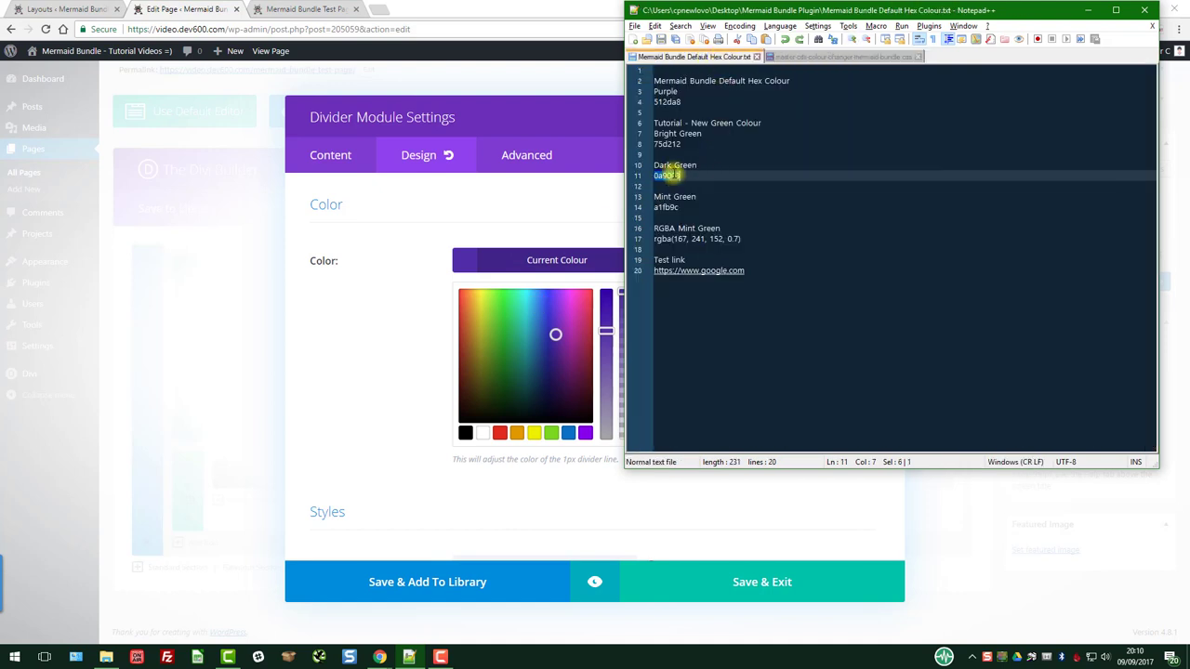
pyautogui.click(688, 525)
pyautogui.click(618, 259)
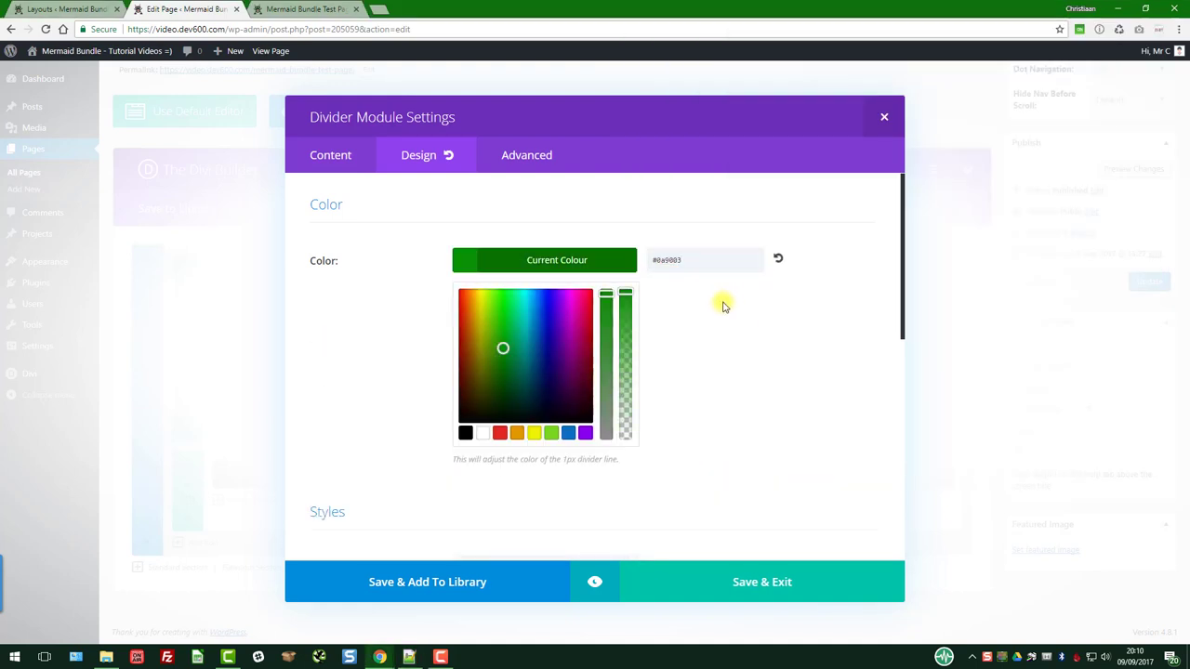
# Step: Make the divider dark green #0a9003, review its Advanced tab, and preview it under MY STORY
pyautogui.scroll(-5, 672, 324)
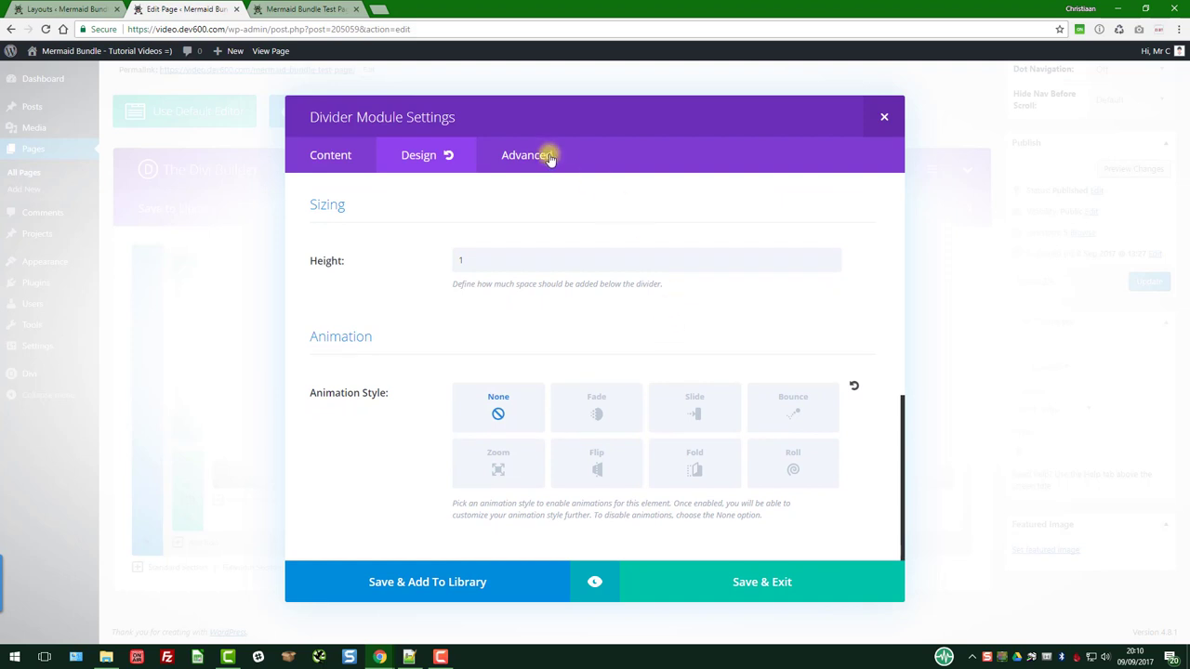
pyautogui.click(548, 154)
pyautogui.scroll(-3, 513, 217)
pyautogui.scroll(-5, 513, 217)
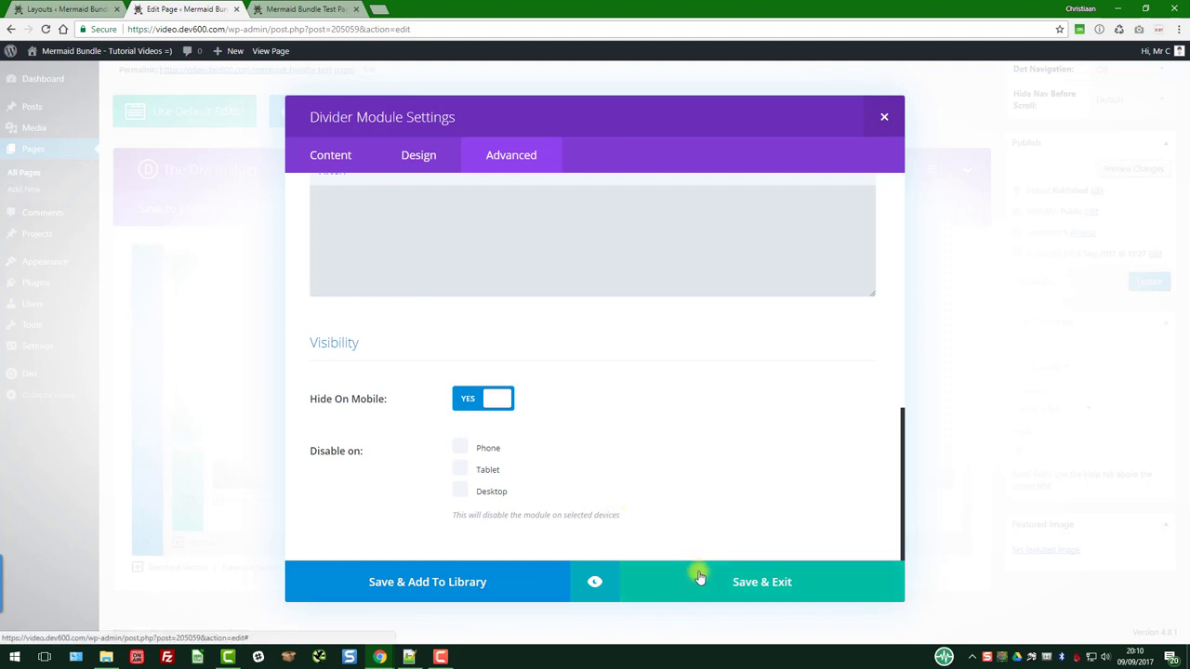
pyautogui.click(597, 582)
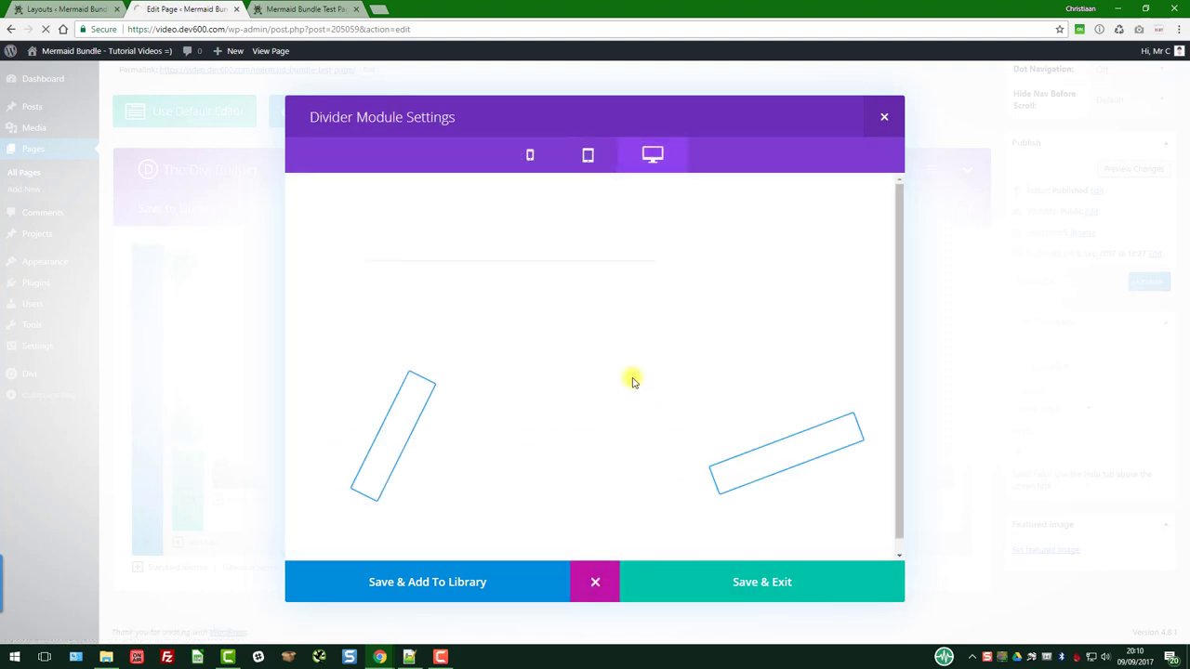
pyautogui.scroll(-2, 631, 372)
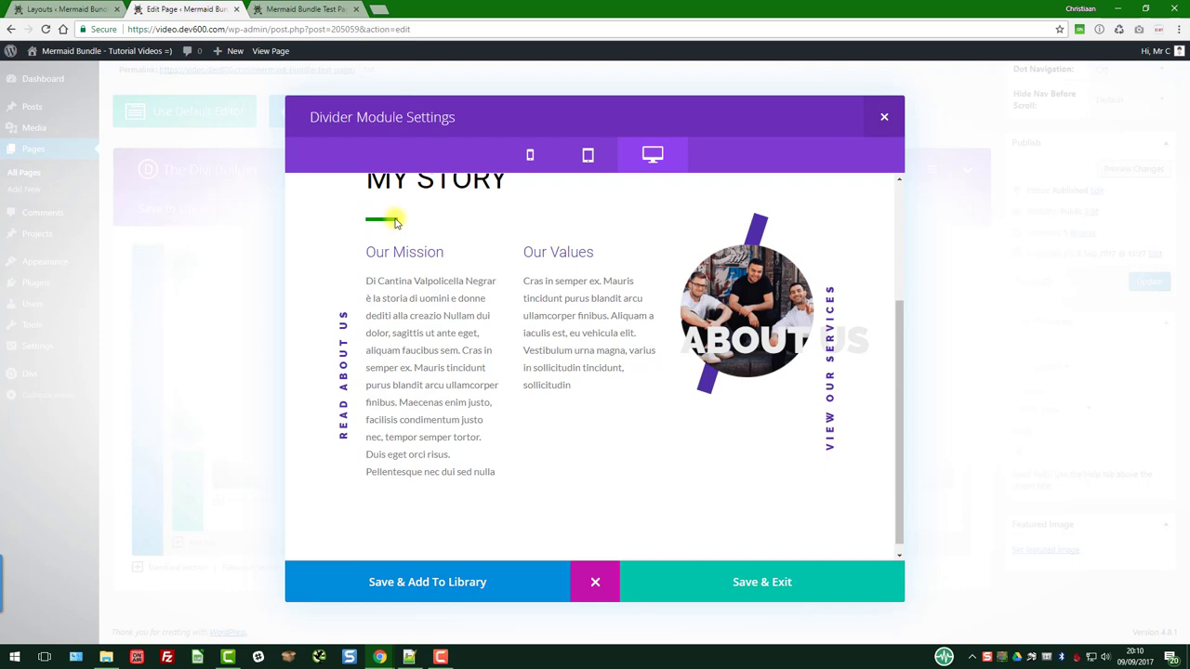
# Step: Save the divider and set the Our Mission CTA header text colour to #0a9003
pyautogui.click(656, 582)
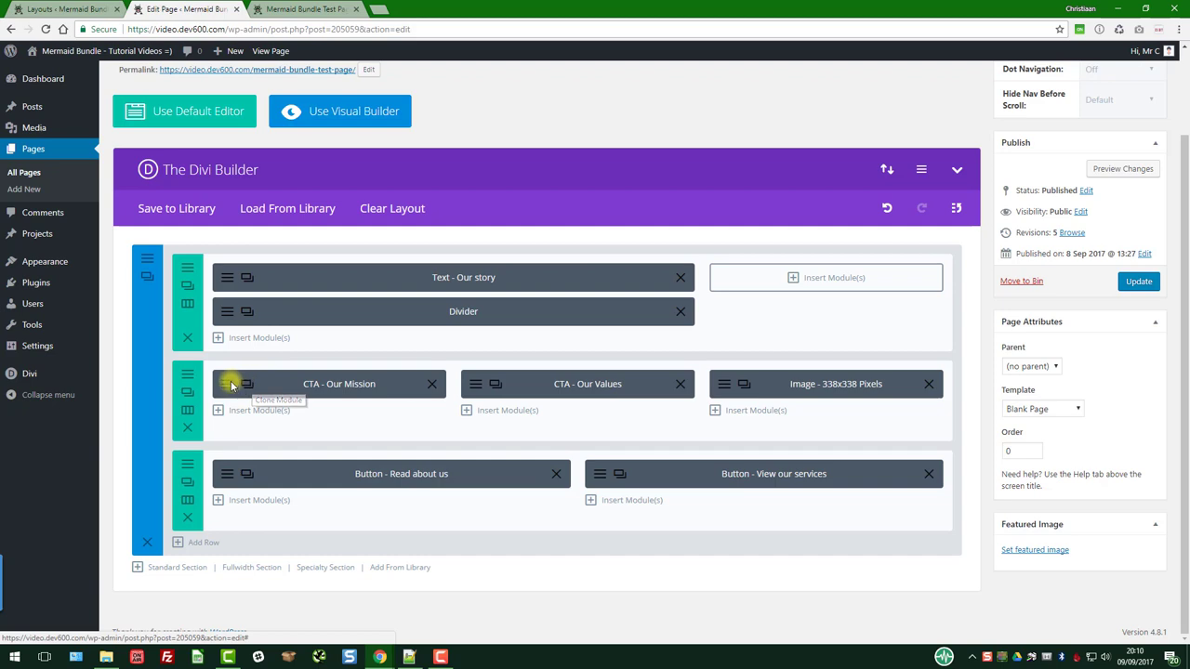
pyautogui.click(232, 385)
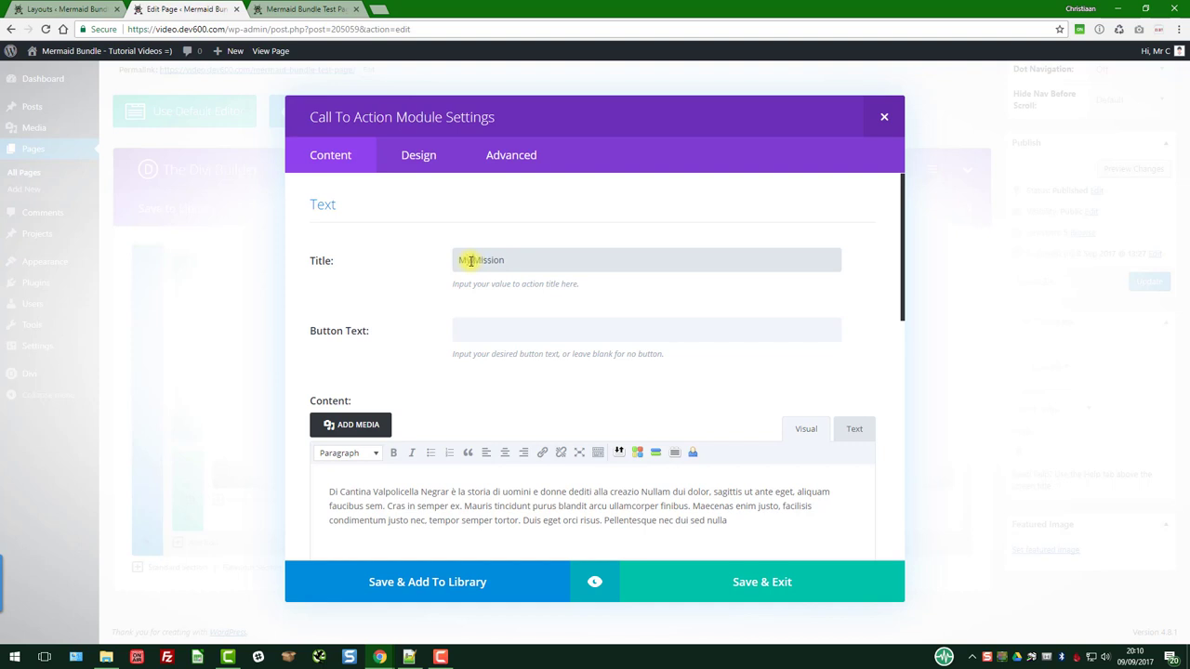
pyautogui.scroll(-5, 446, 330)
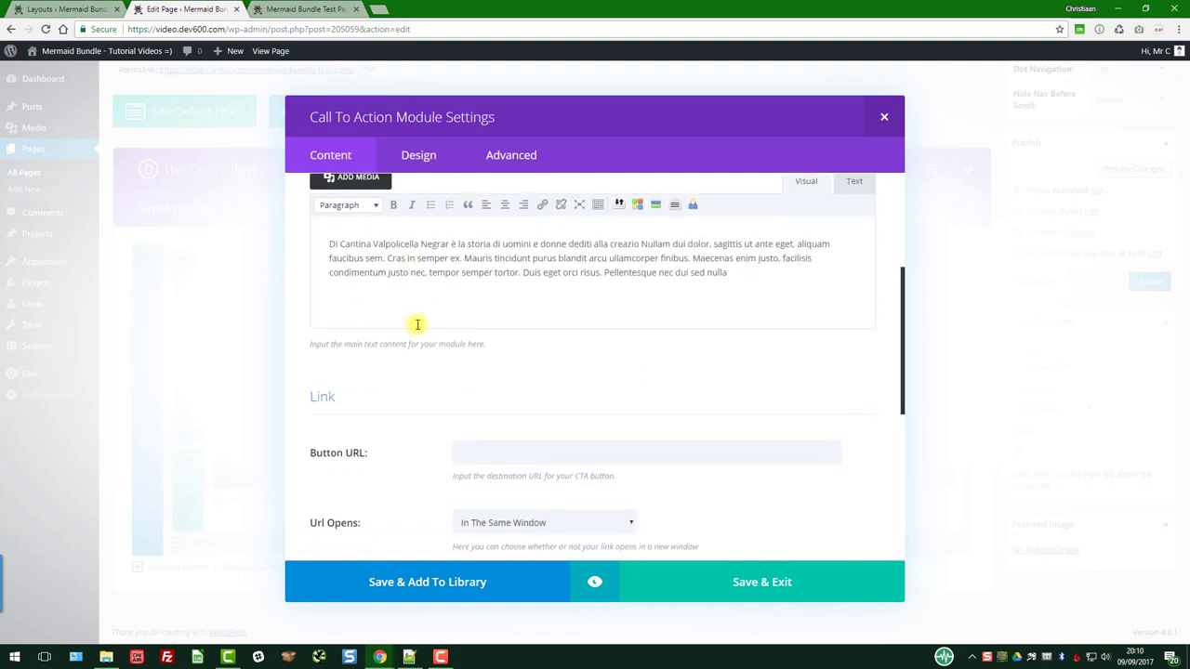
pyautogui.scroll(-3, 491, 249)
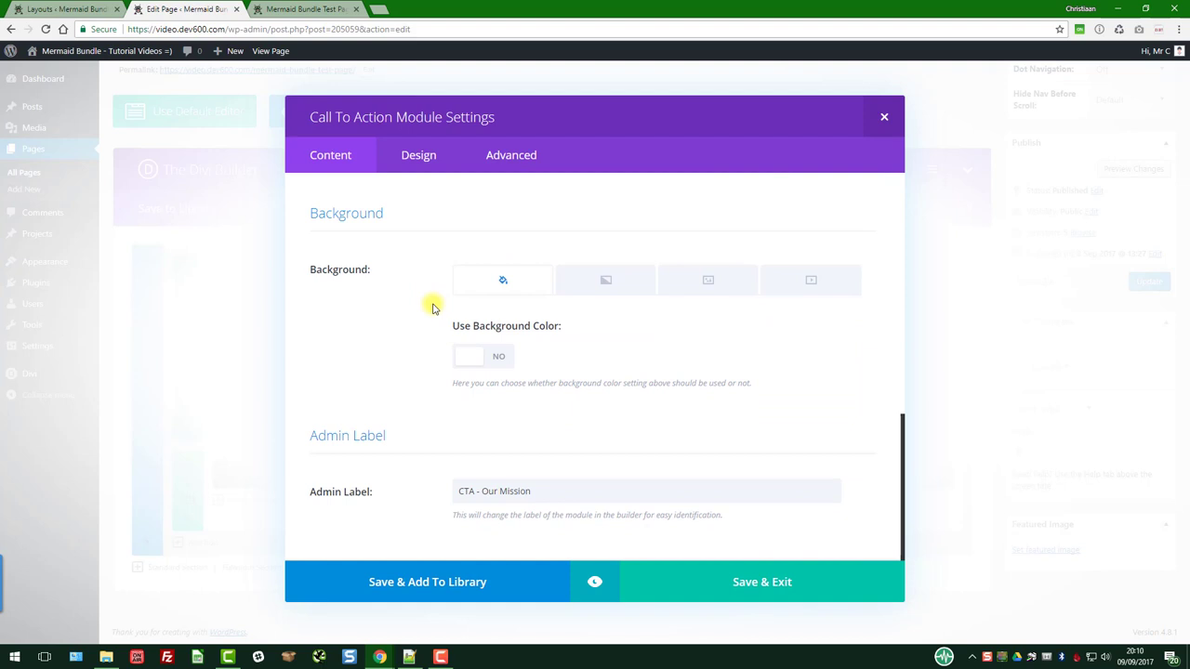
pyautogui.click(418, 154)
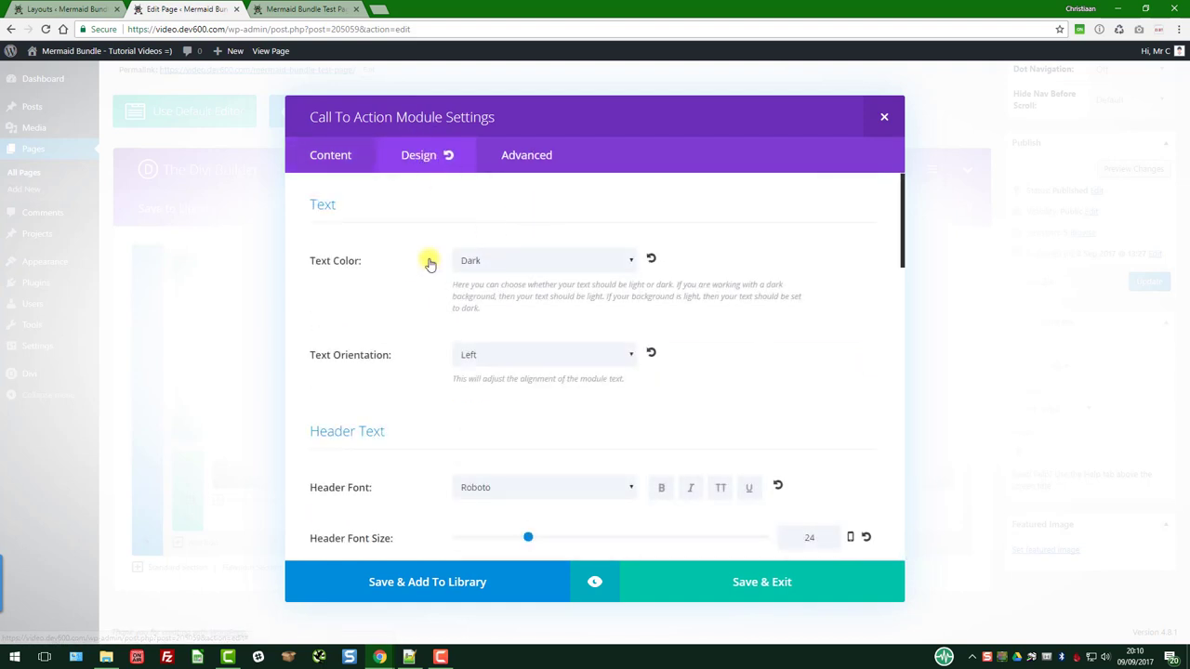
pyautogui.scroll(-2, 418, 265)
pyautogui.scroll(-3, 418, 267)
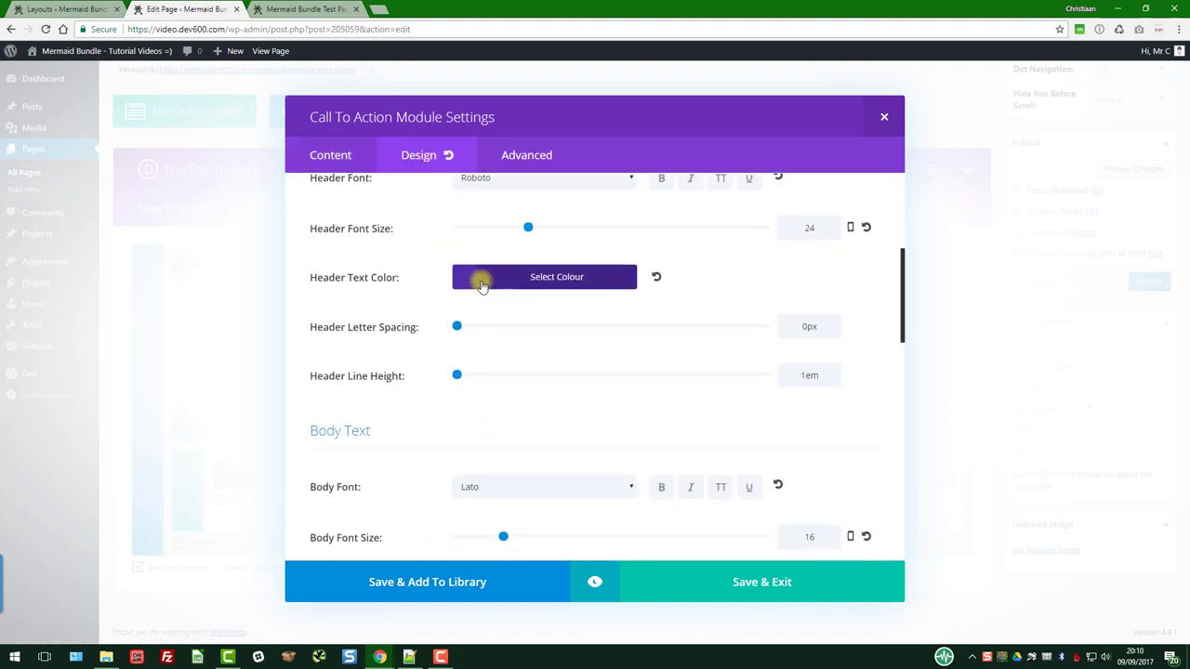
pyautogui.click(525, 277)
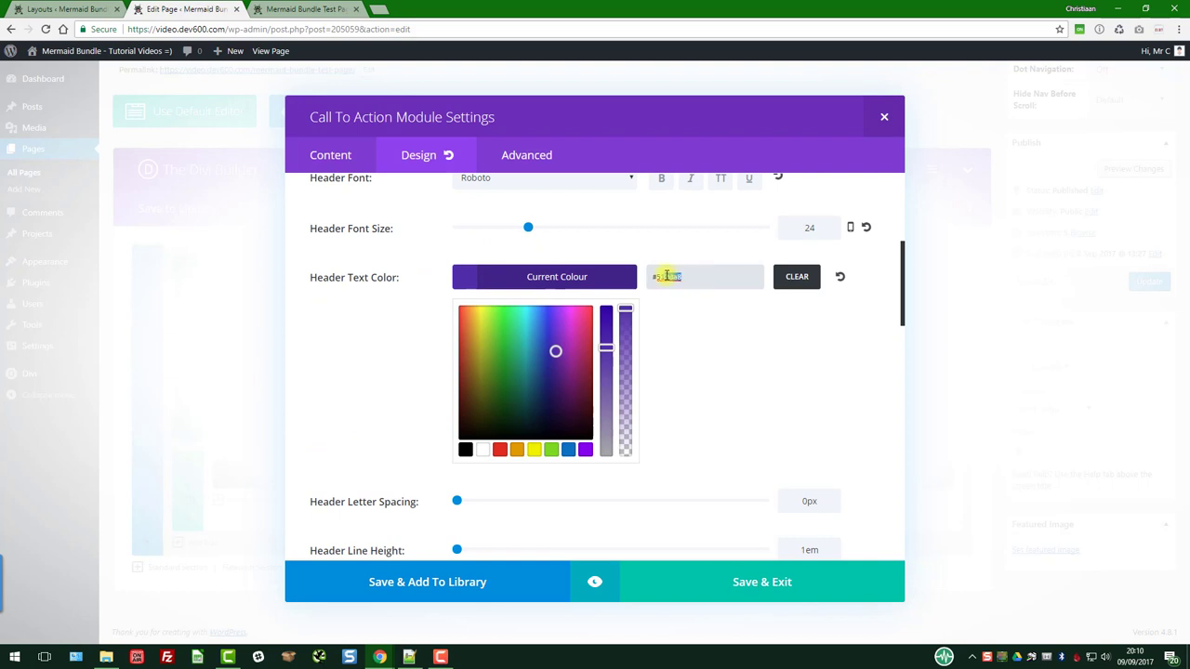
pyautogui.hotkey('ctrl', 'v')
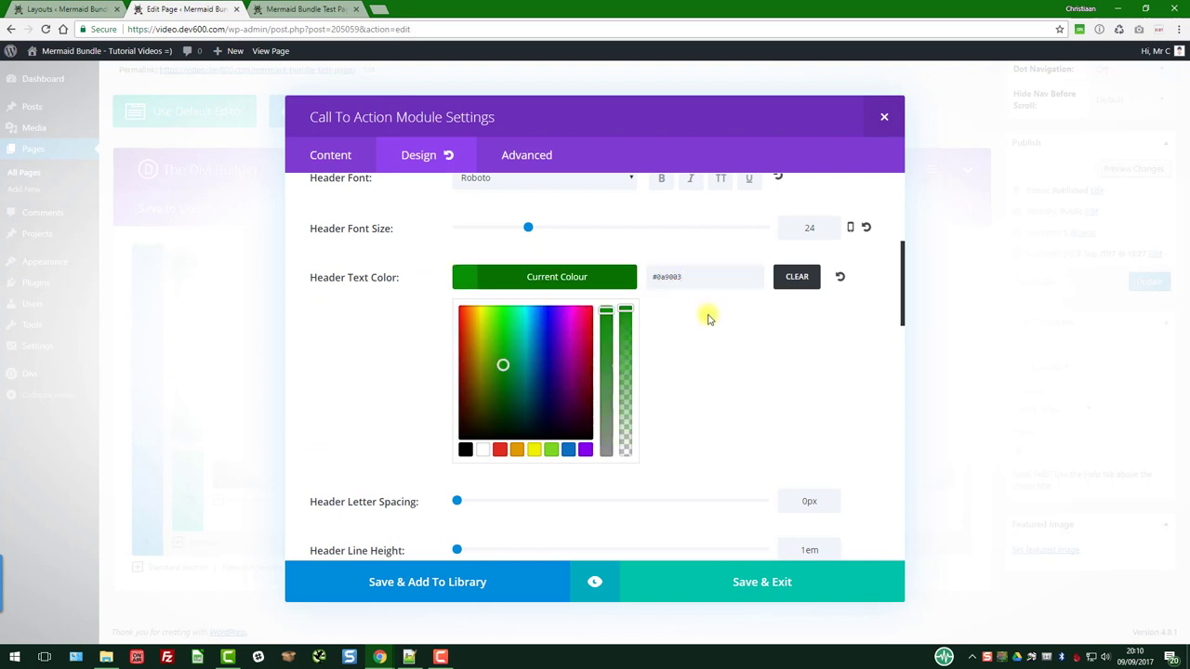
# Step: Review the Our Mission Advanced tab, preview the green My Mission title, and save the module
pyautogui.scroll(-10, 595, 332)
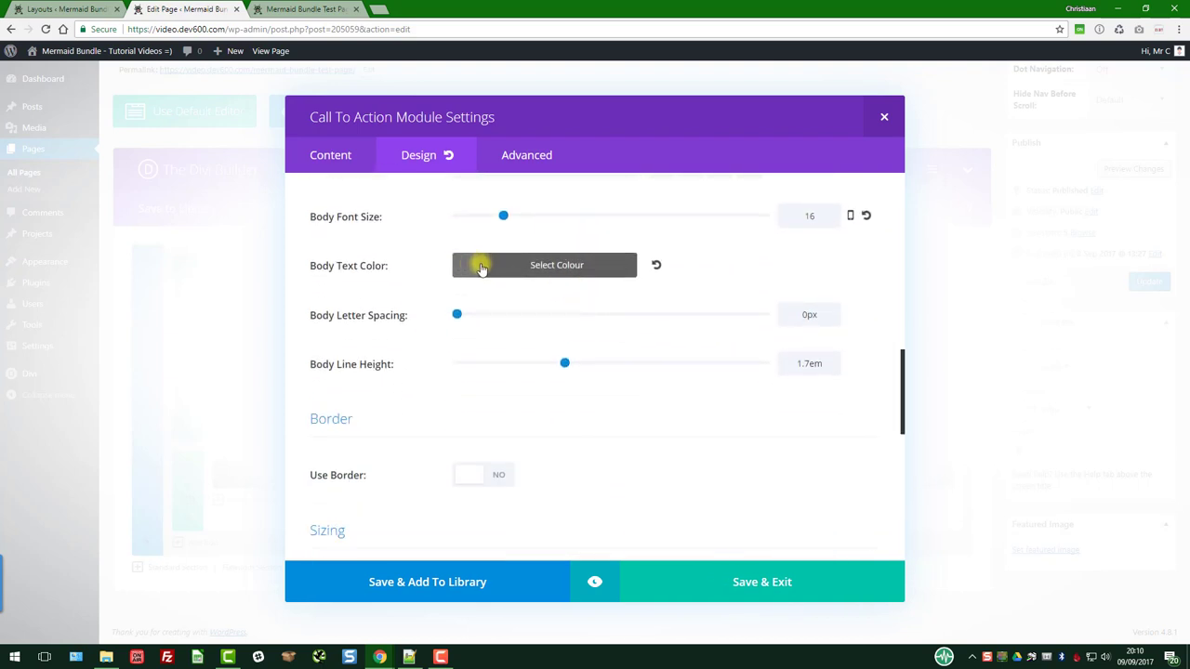
pyautogui.scroll(-6, 481, 279)
pyautogui.scroll(-2, 437, 279)
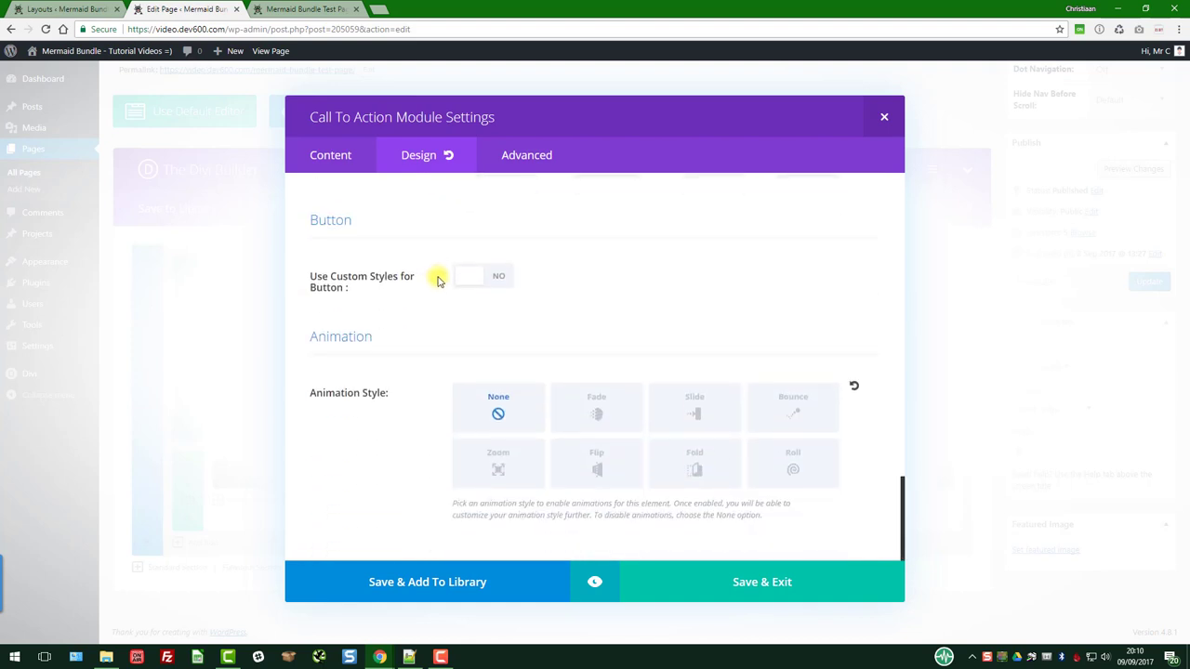
pyautogui.click(510, 154)
pyautogui.scroll(-8, 484, 293)
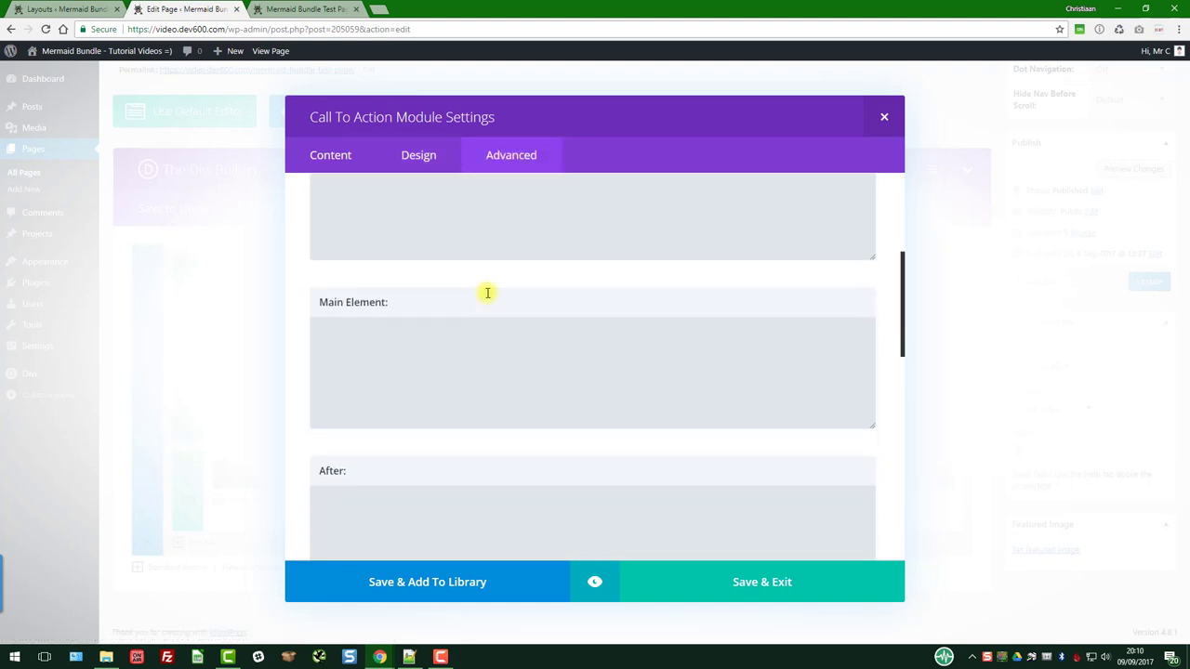
pyautogui.scroll(-4, 464, 294)
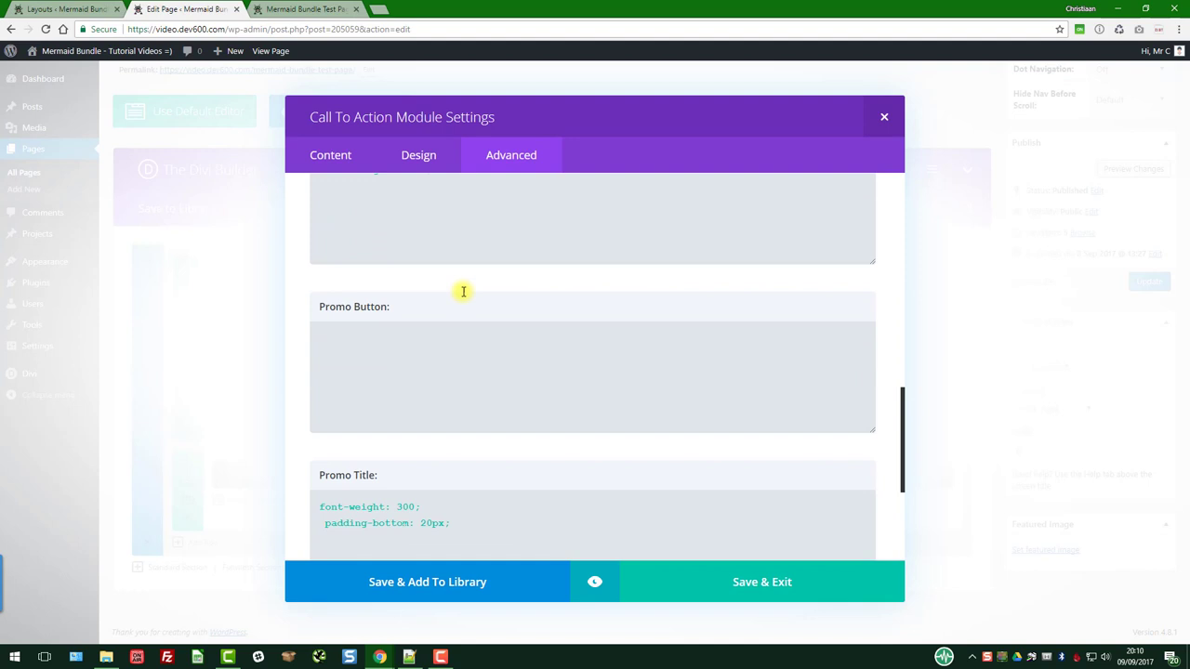
pyautogui.scroll(-2, 437, 358)
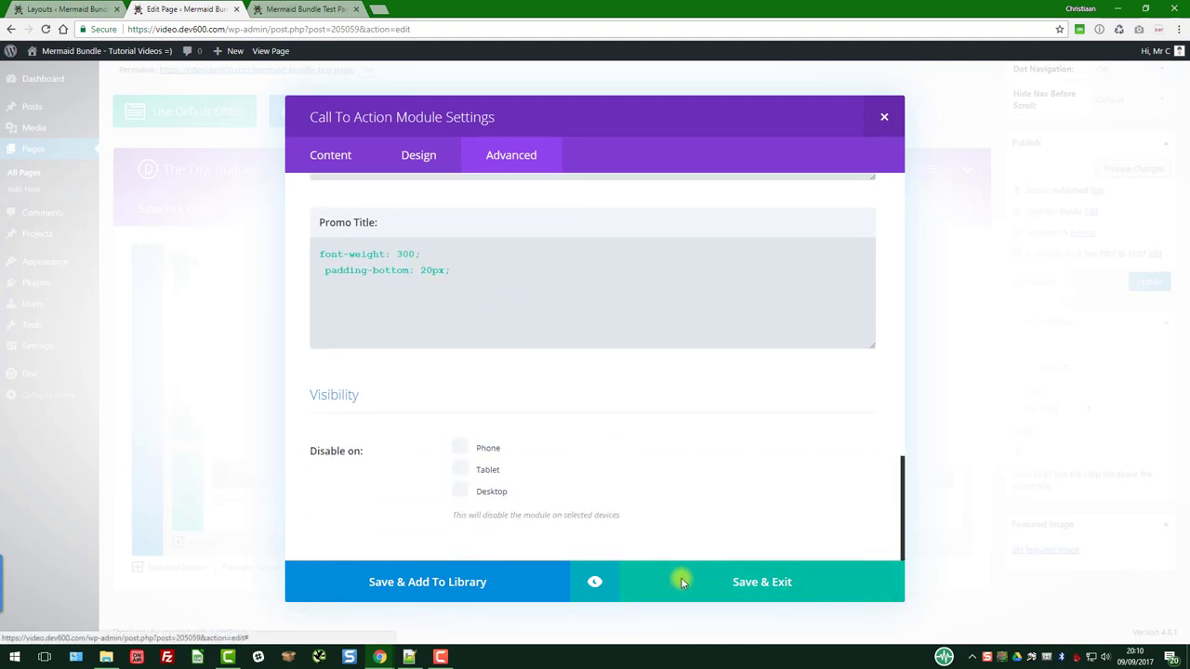
pyautogui.click(596, 582)
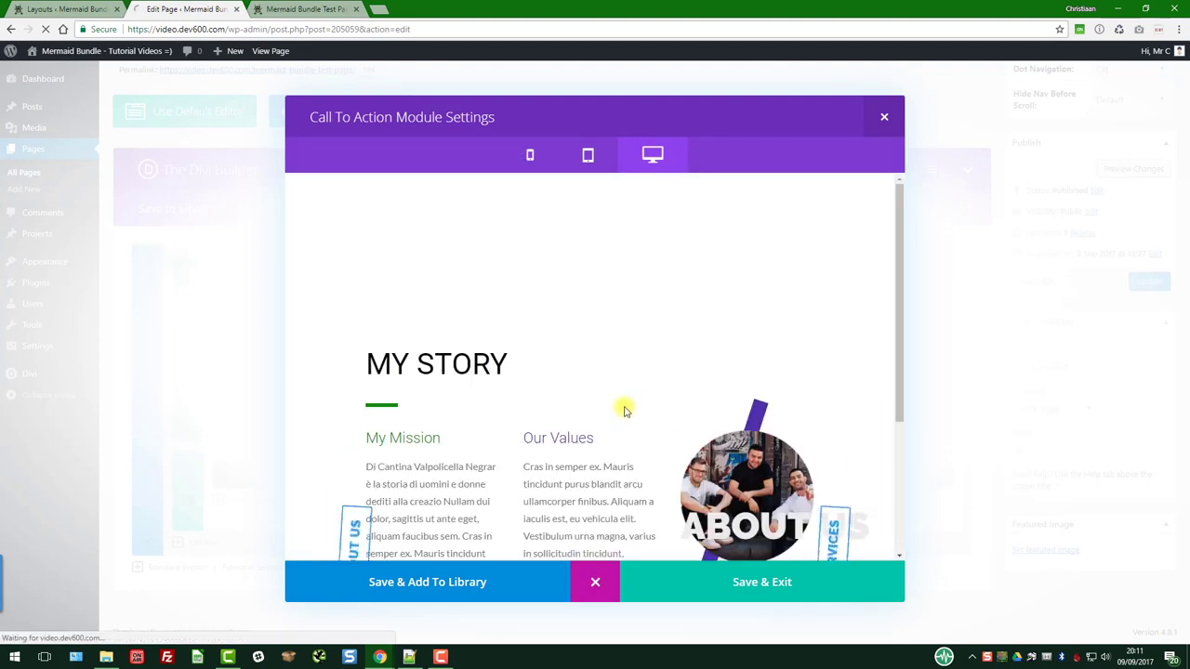
pyautogui.scroll(-3, 632, 390)
pyautogui.scroll(2, 415, 327)
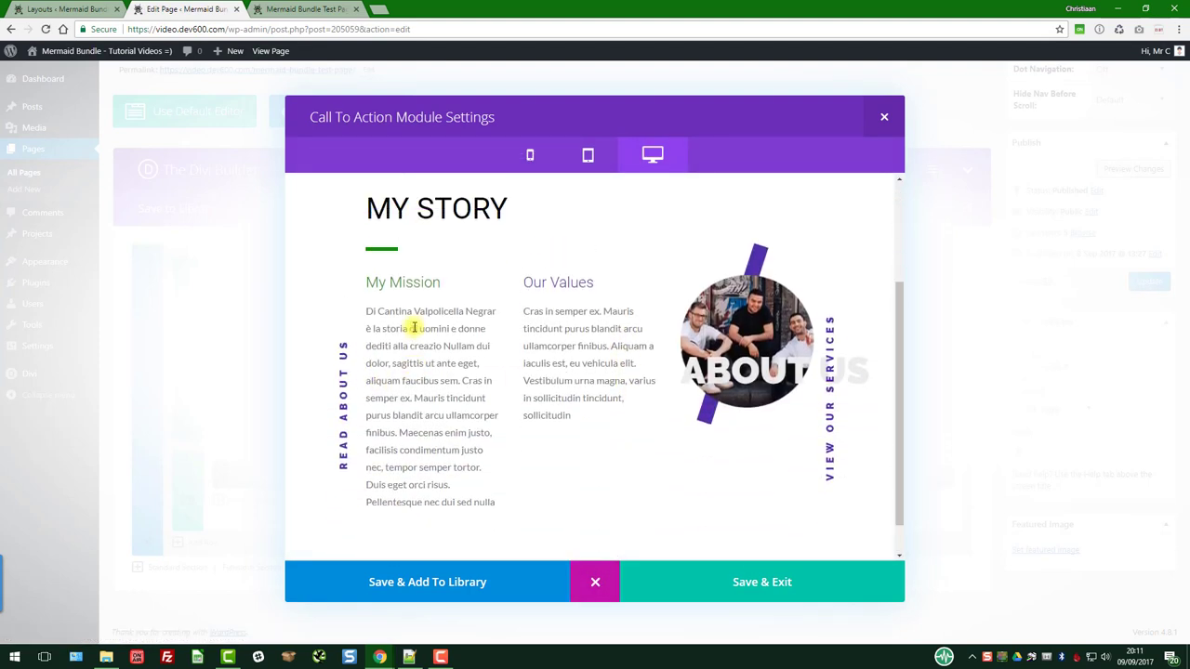
pyautogui.scroll(-2, 455, 423)
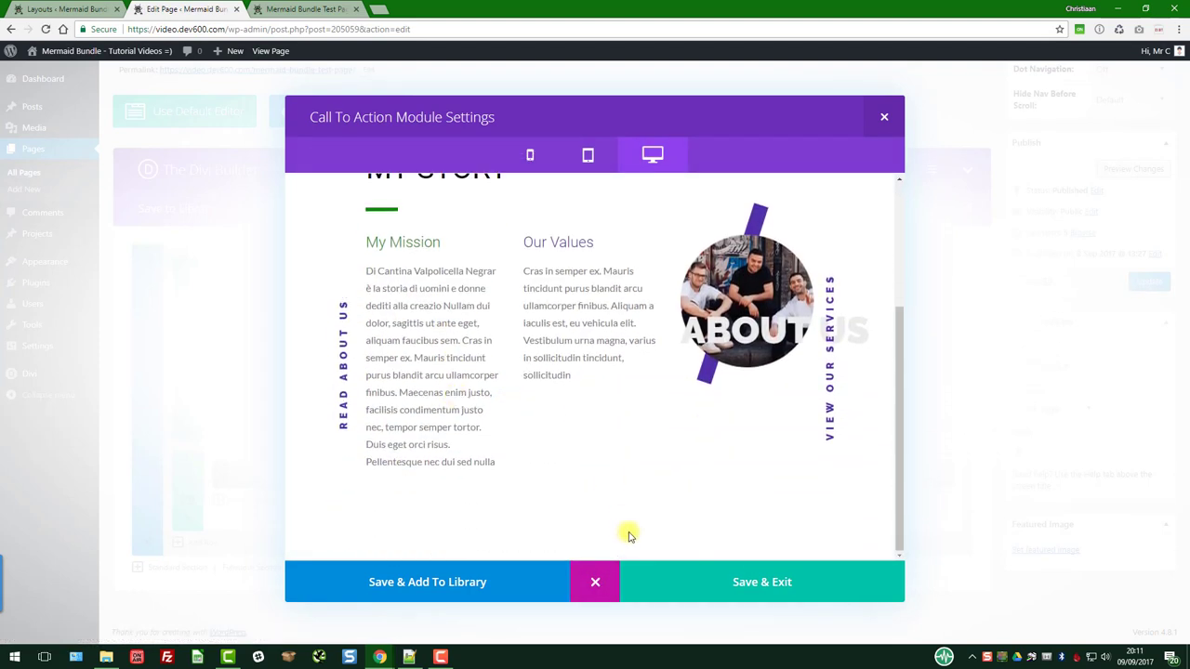
pyautogui.click(645, 584)
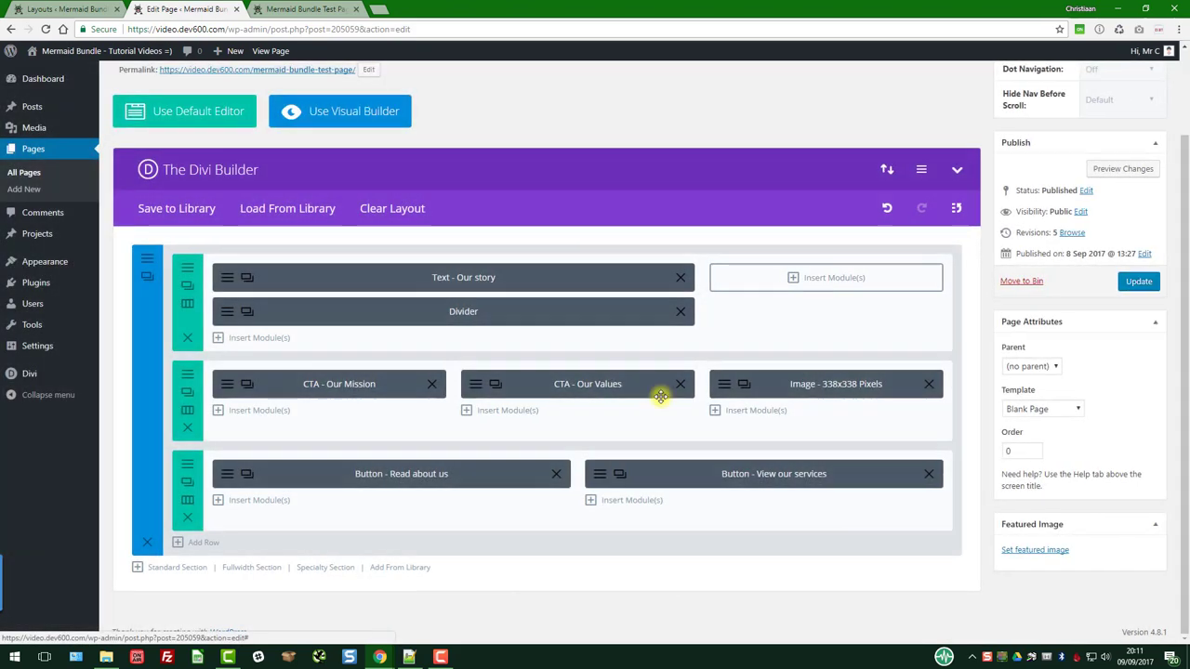
# Step: Set the Our Values CTA header text colour to green #0a9003
pyautogui.click(481, 386)
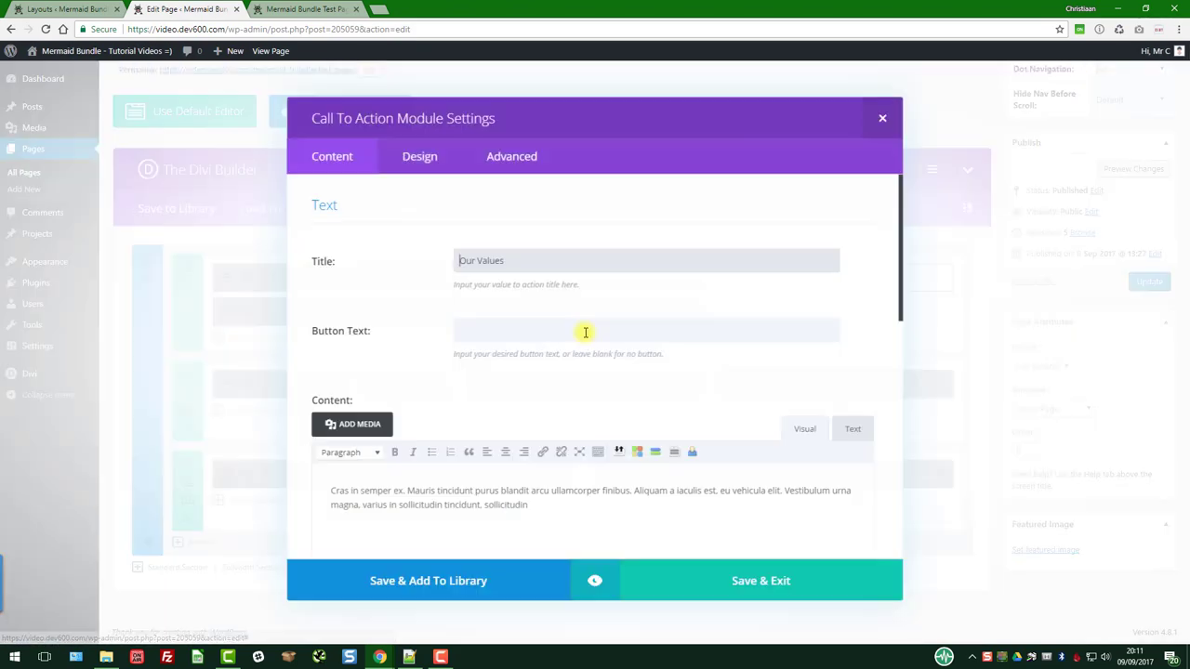
pyautogui.scroll(-7, 501, 279)
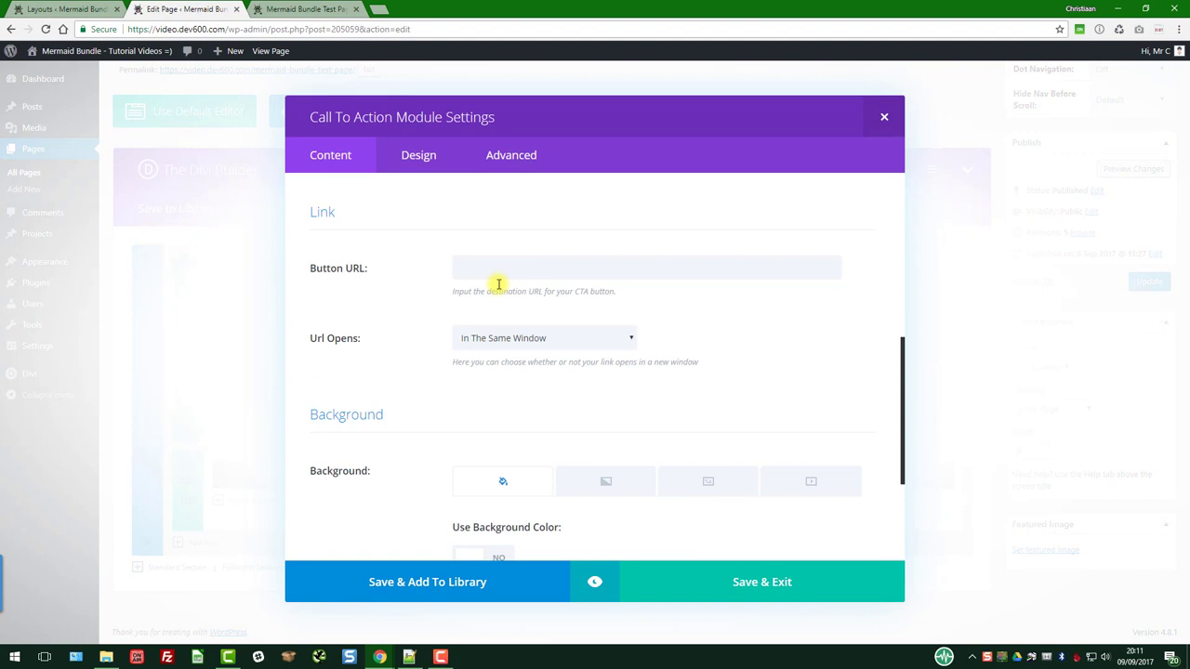
pyautogui.click(420, 155)
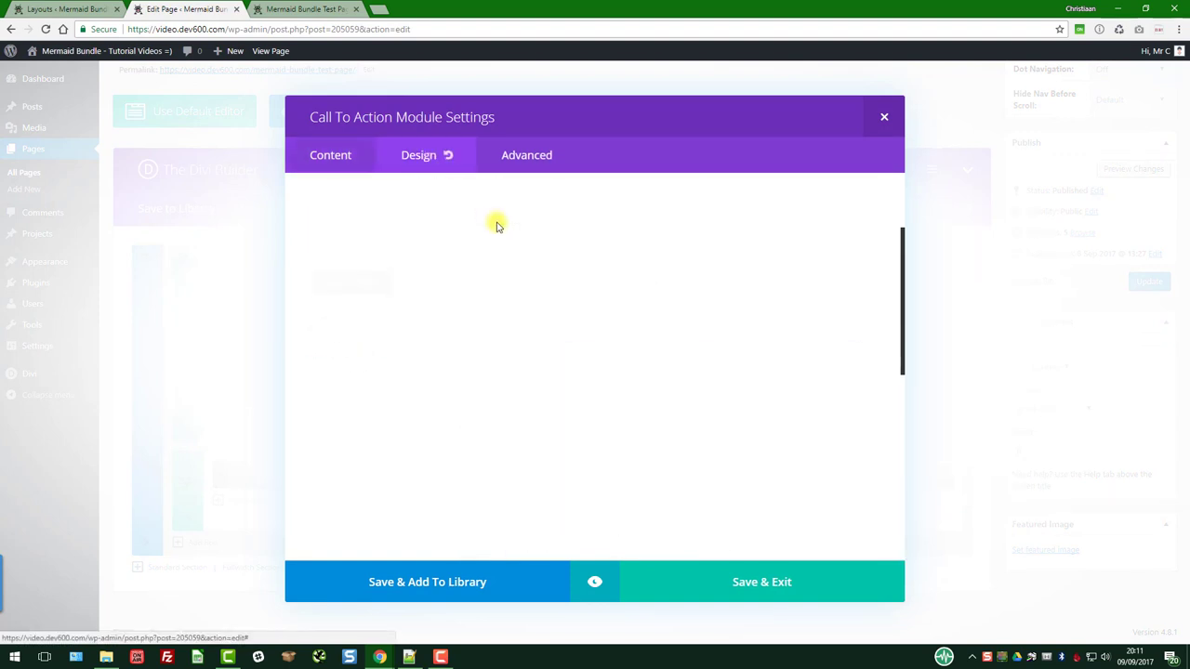
pyautogui.scroll(-2, 531, 327)
pyautogui.scroll(-2, 531, 329)
pyautogui.click(564, 275)
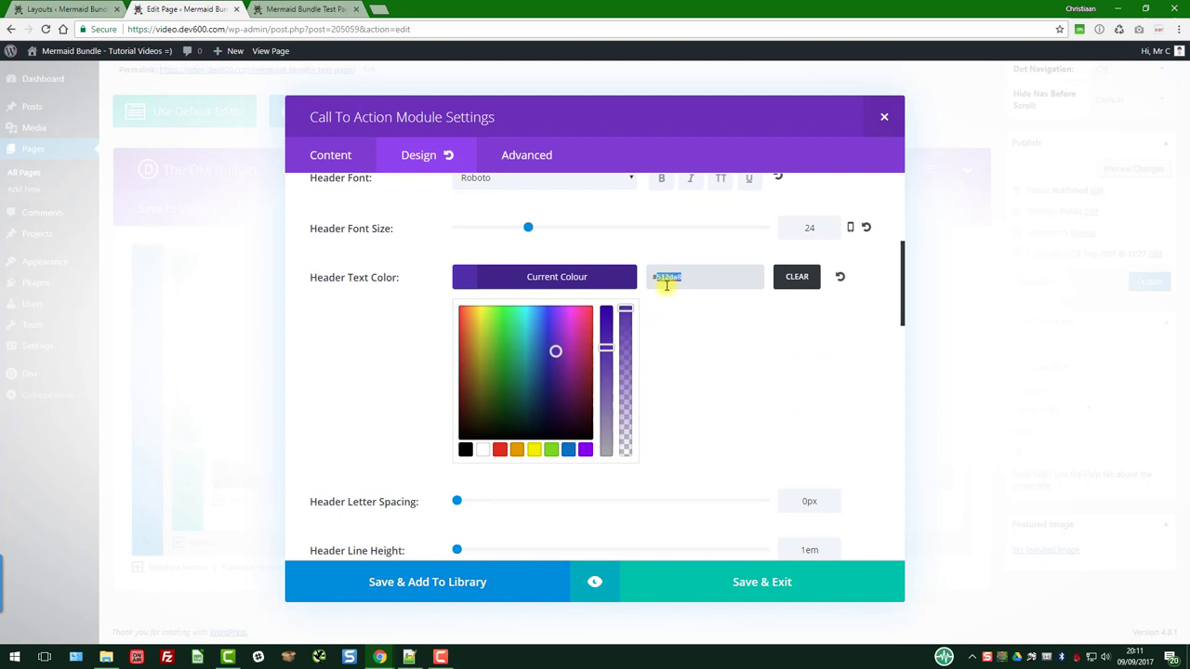
pyautogui.write('#8a9003')
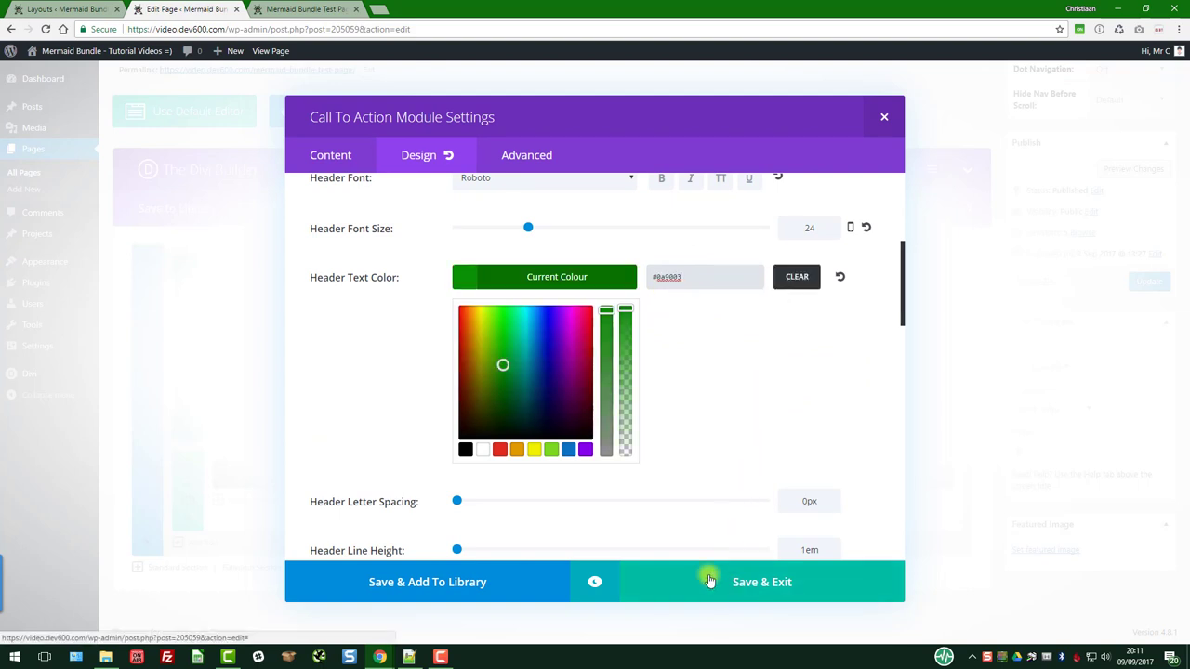
# Step: Review the Our Values Advanced tab and save the module
pyautogui.scroll(-15, 638, 364)
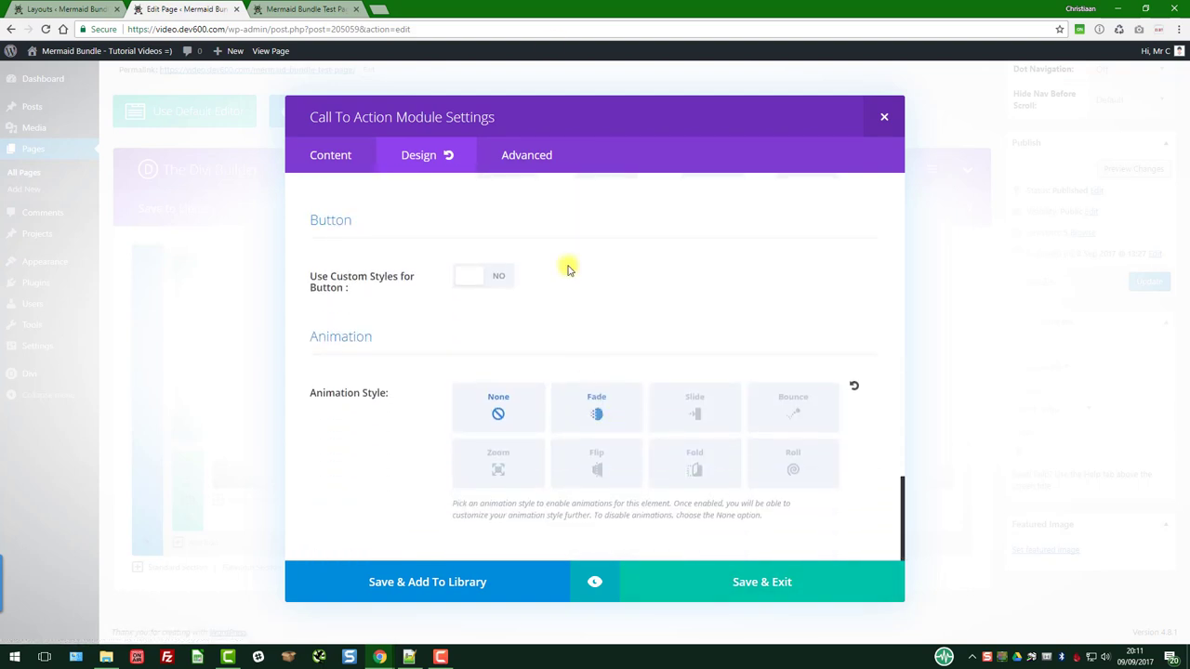
pyautogui.click(524, 154)
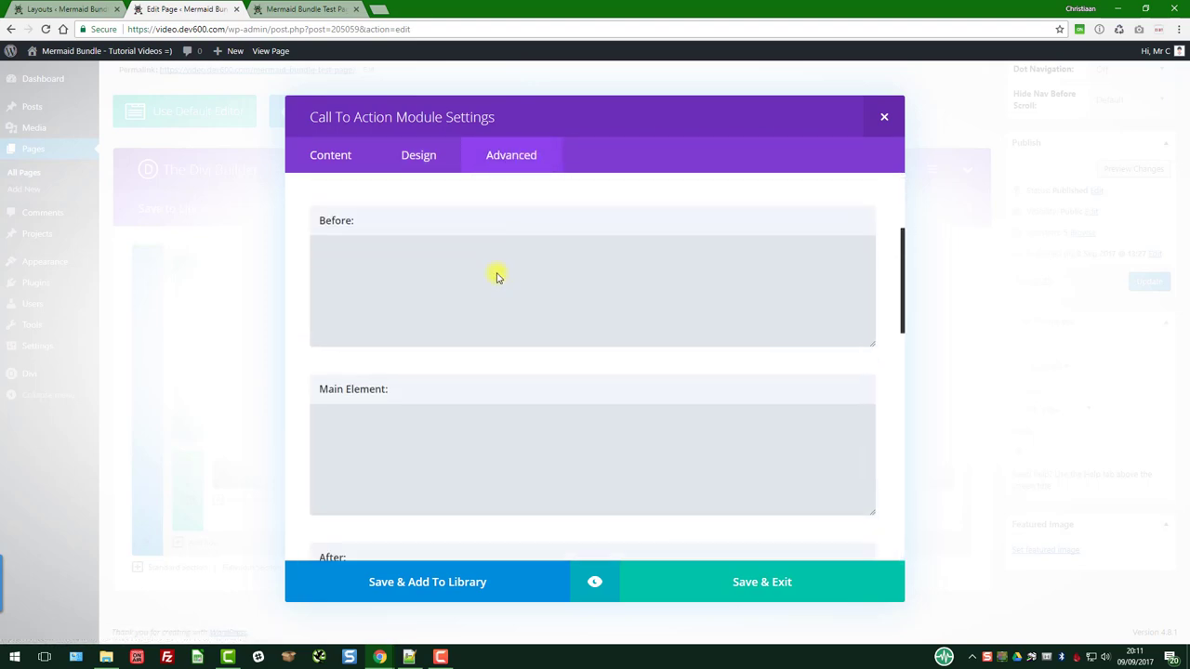
pyautogui.scroll(-9, 496, 276)
pyautogui.scroll(4, 511, 300)
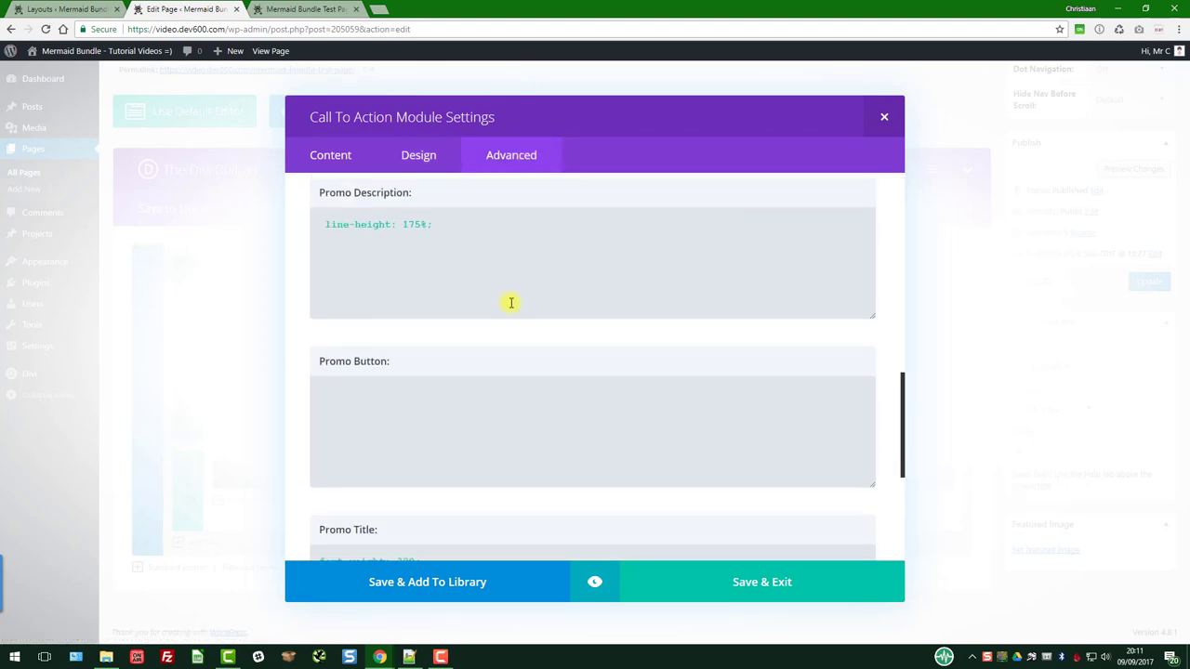
pyautogui.scroll(-4, 513, 316)
pyautogui.click(663, 581)
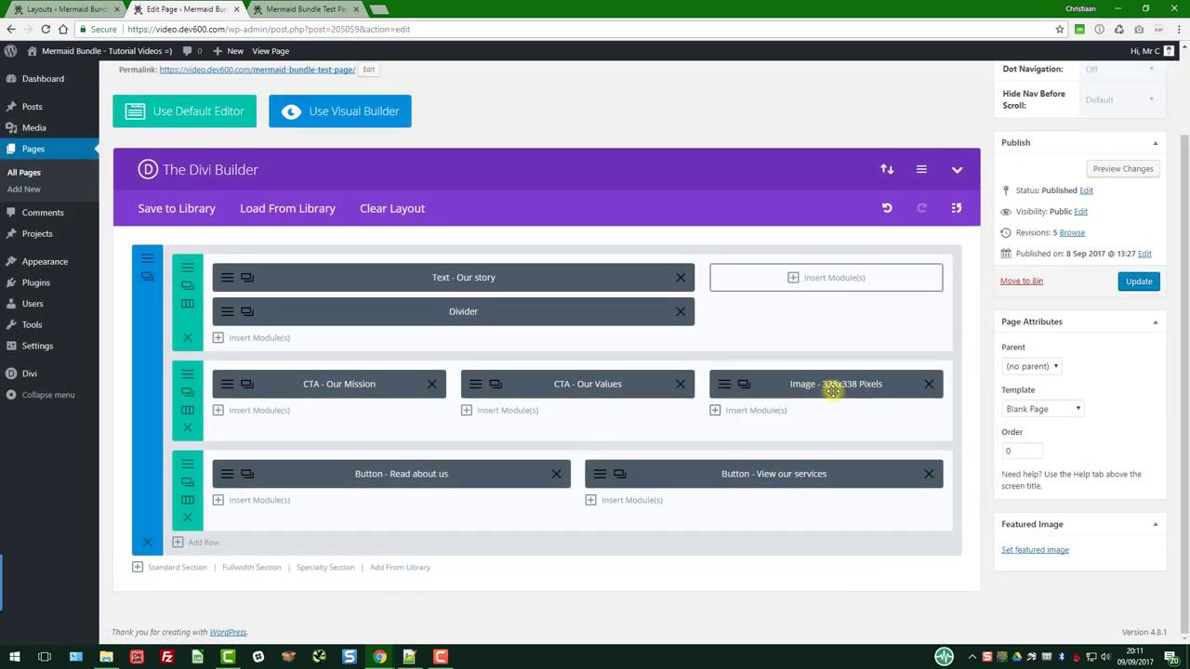
# Step: Open the 338x338 image module and review its Content and Design options
pyautogui.click(729, 390)
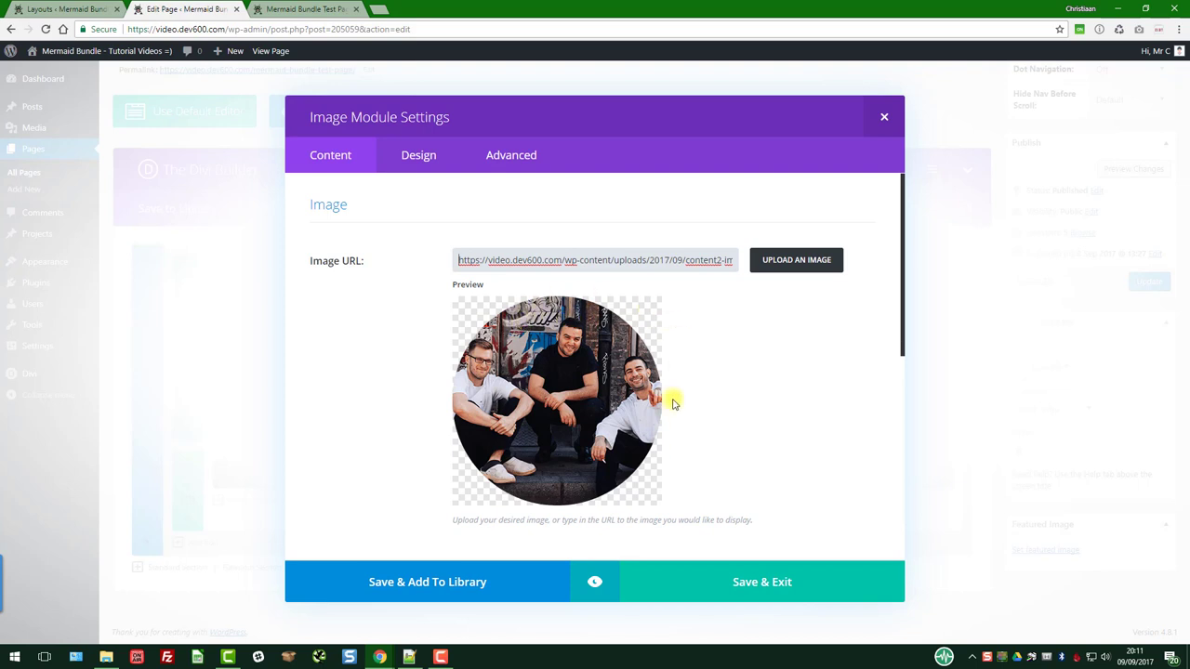
pyautogui.scroll(-6, 650, 343)
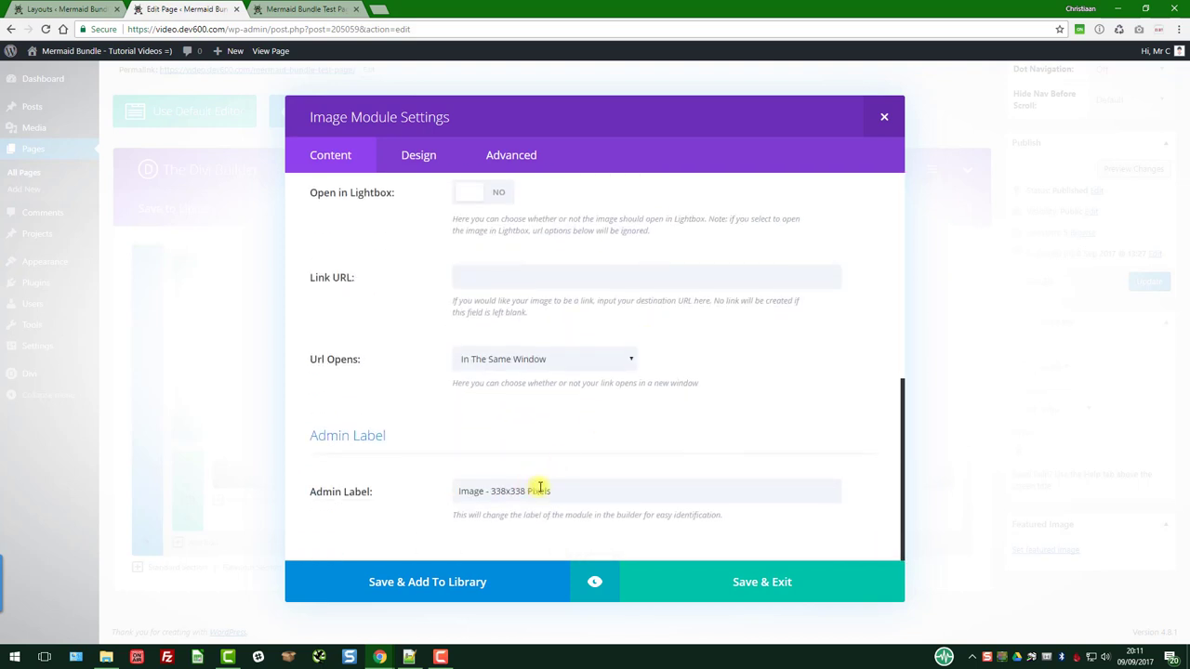
pyautogui.click(433, 152)
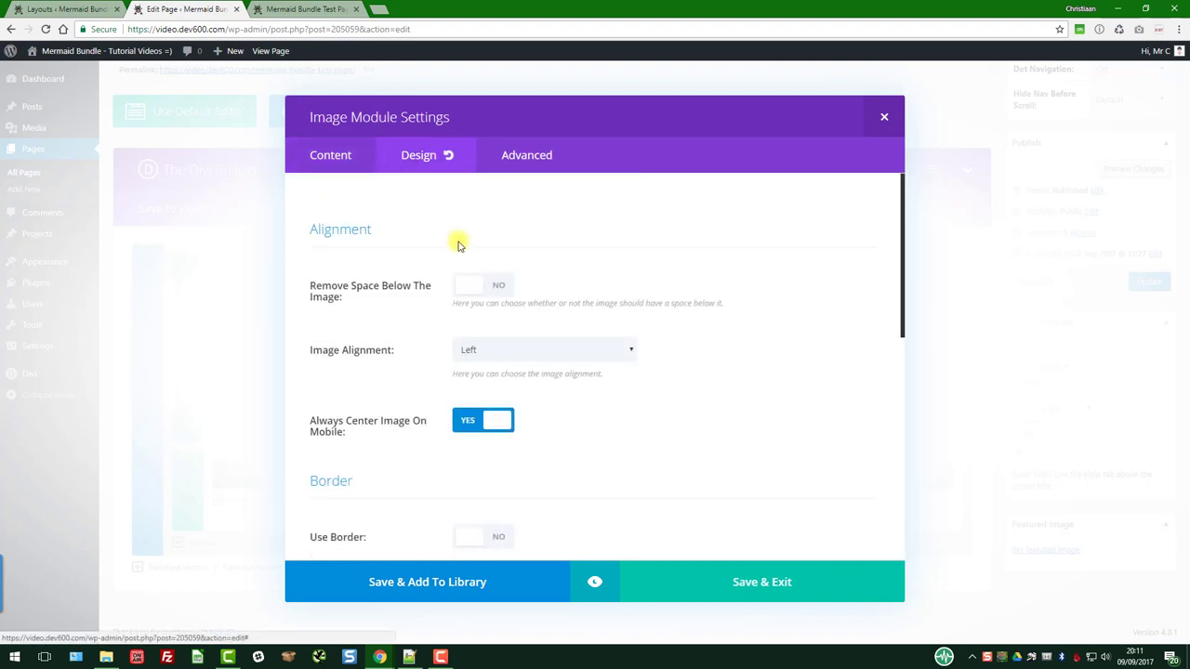
pyautogui.scroll(-6, 458, 245)
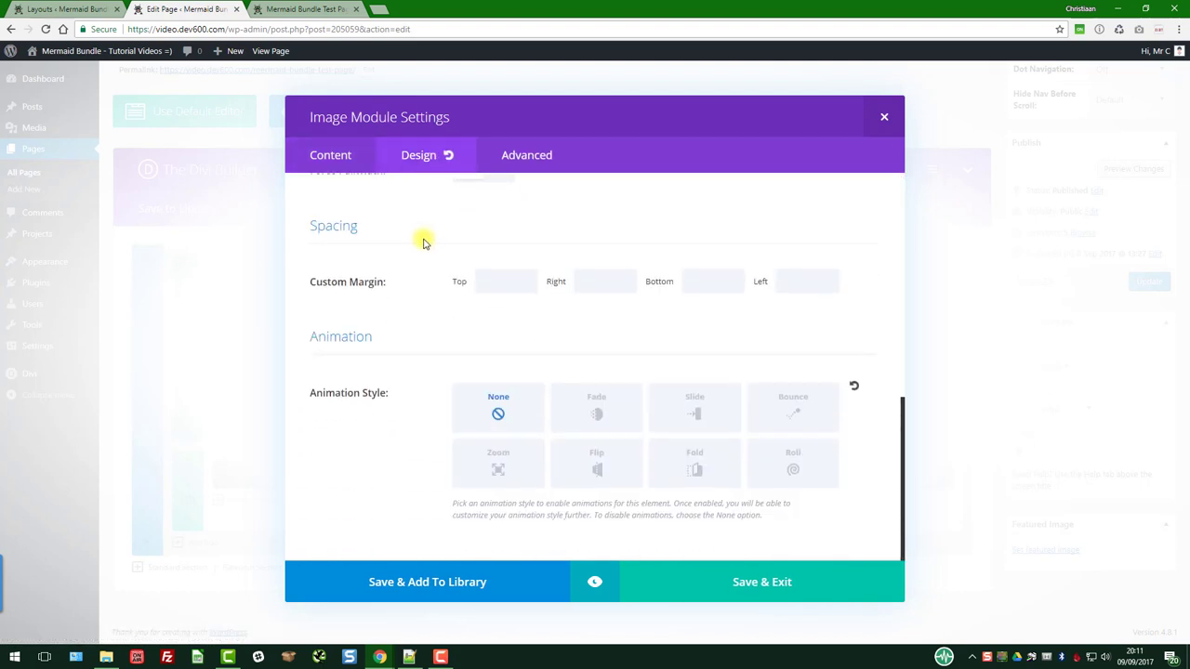
pyautogui.scroll(6, 423, 242)
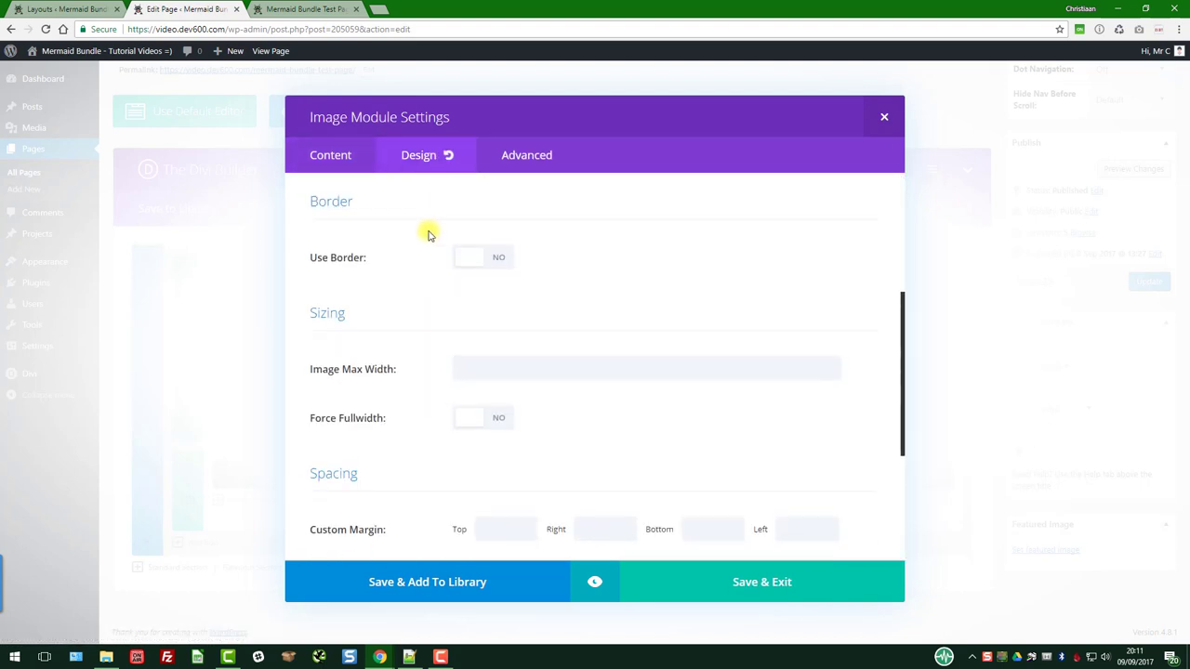
# Step: Inspect the image's Advanced custom CSS and preview the page with the current settings
pyautogui.click(526, 158)
pyautogui.scroll(-1, 435, 279)
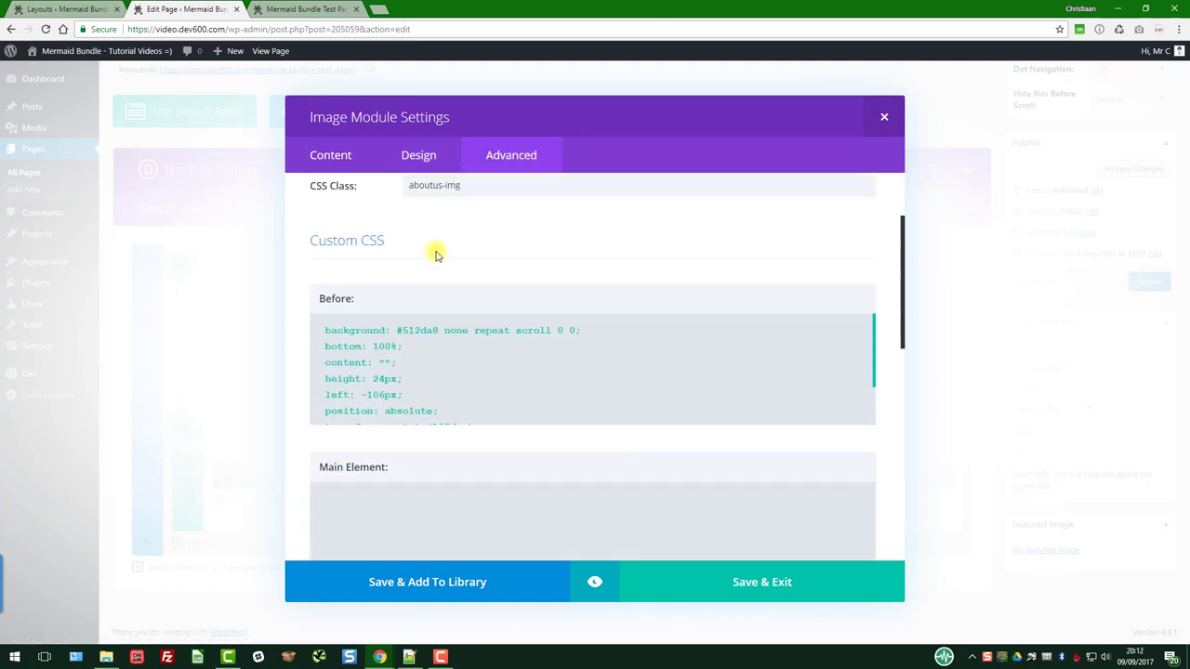
pyautogui.scroll(-2, 350, 316)
pyautogui.scroll(2, 355, 335)
pyautogui.scroll(-2, 436, 365)
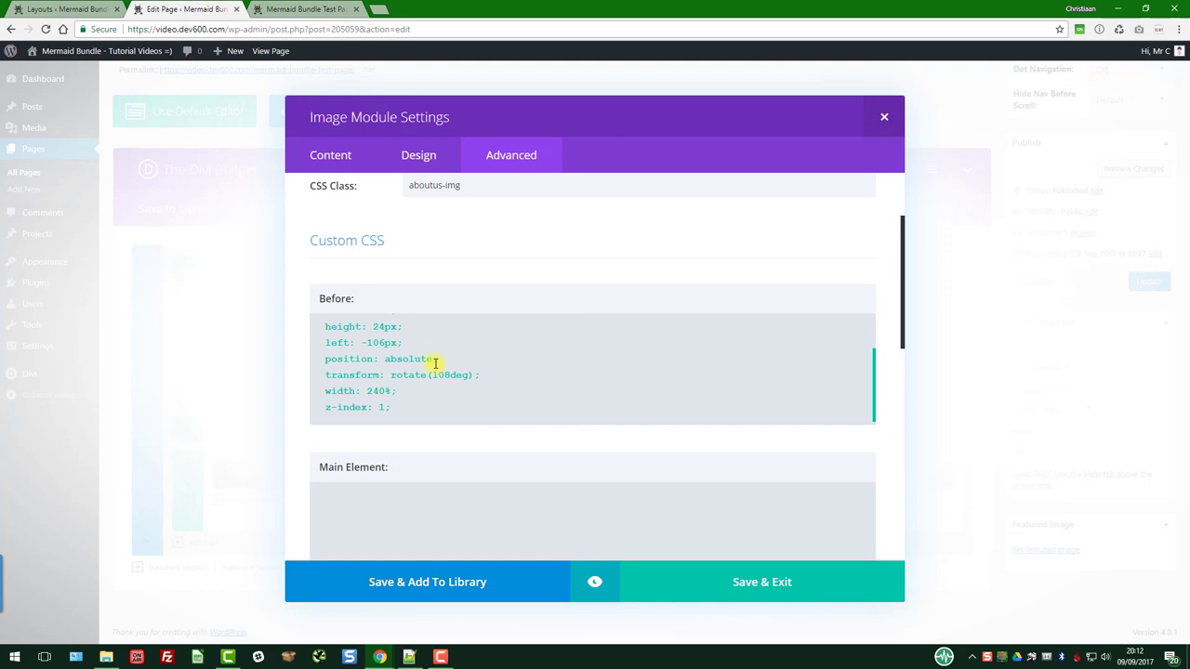
pyautogui.scroll(-1, 435, 363)
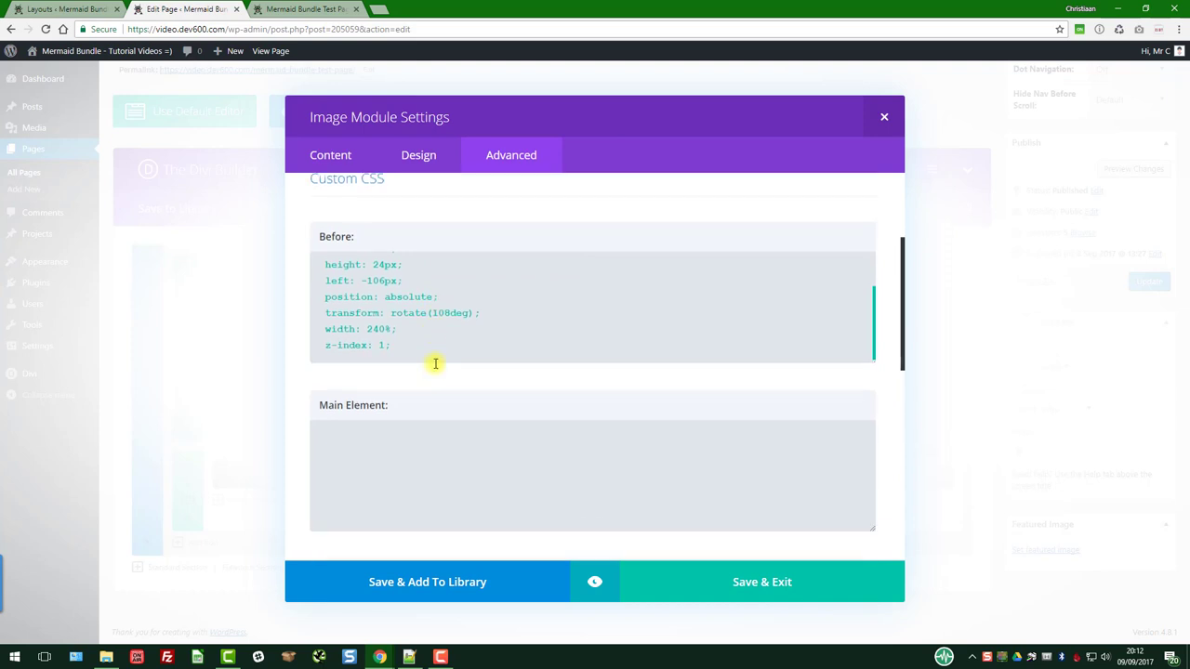
pyautogui.click(595, 587)
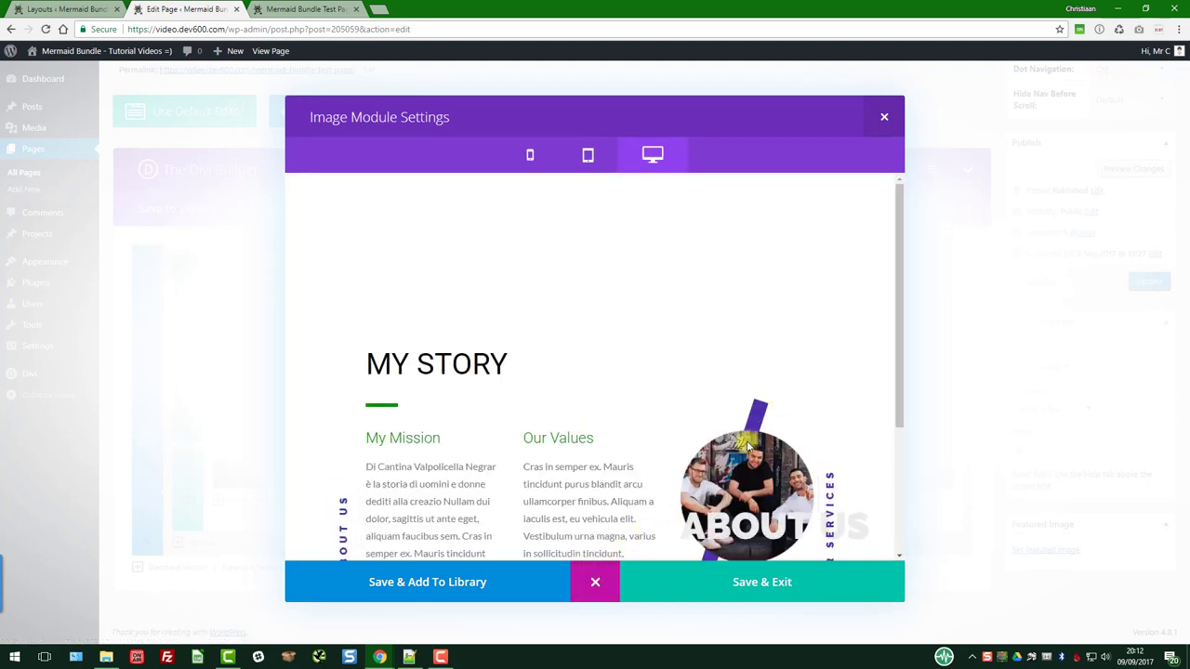
pyautogui.scroll(-2, 734, 428)
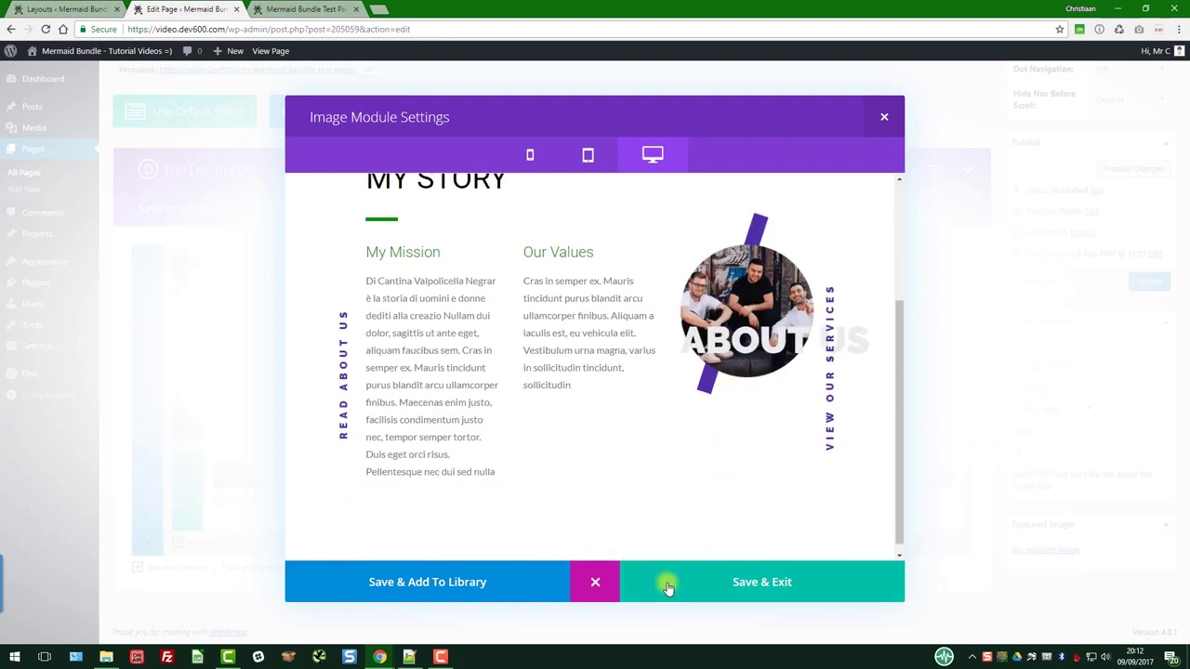
pyautogui.click(596, 582)
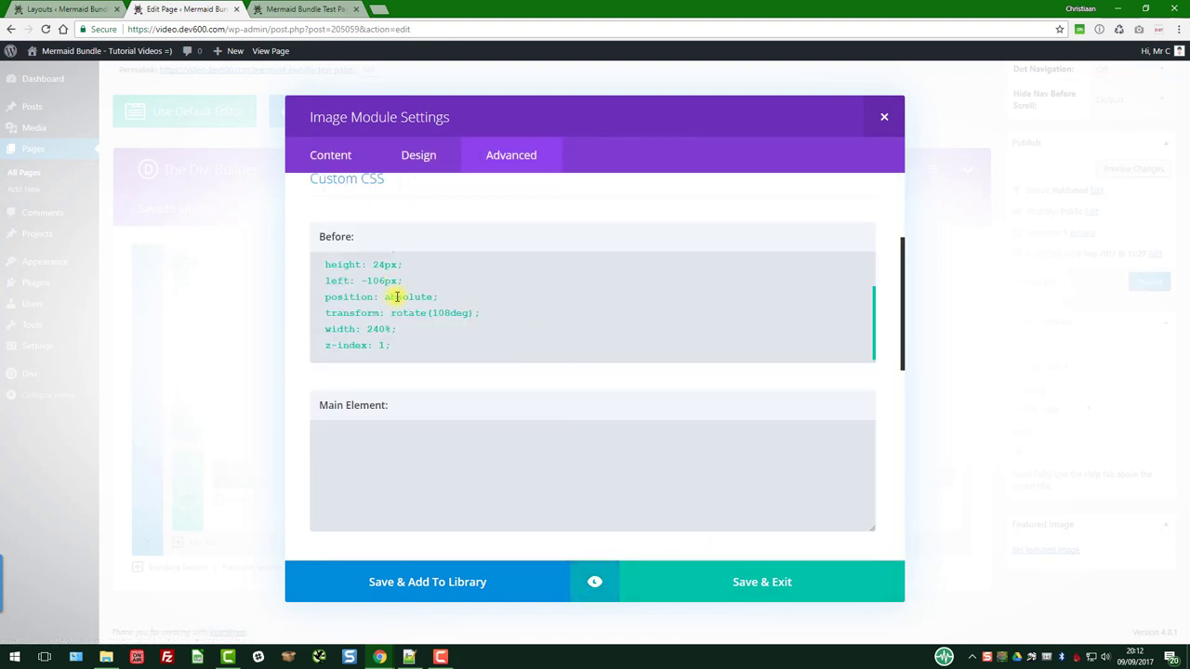
# Step: Replace 512da8 with 0a9003 in the Before CSS, preview the green stripe, and save
pyautogui.scroll(4, 397, 296)
pyautogui.doubleClick(414, 330)
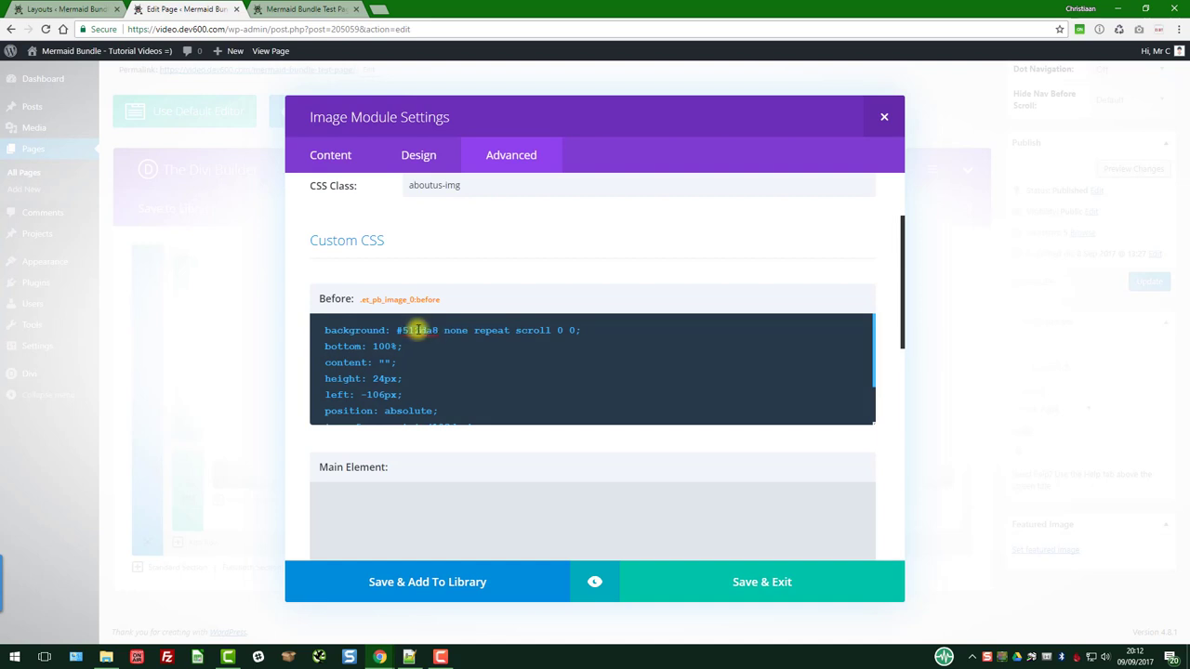
pyautogui.moveTo(397, 330); pyautogui.dragTo(430, 330)
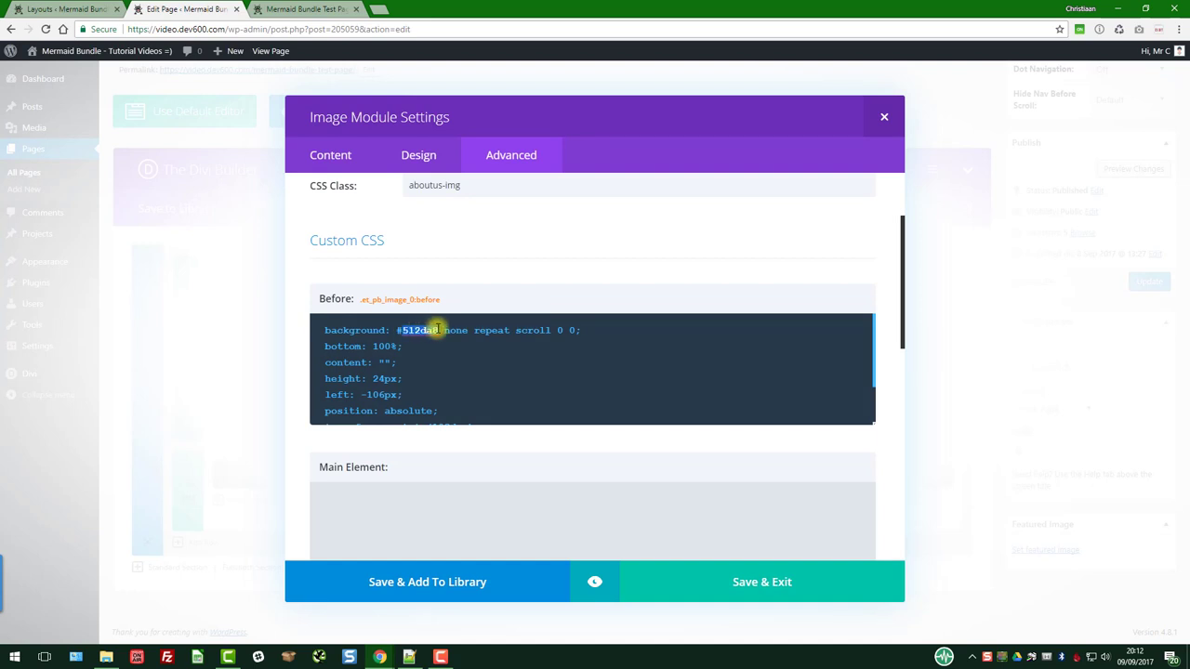
pyautogui.write('0a9003')
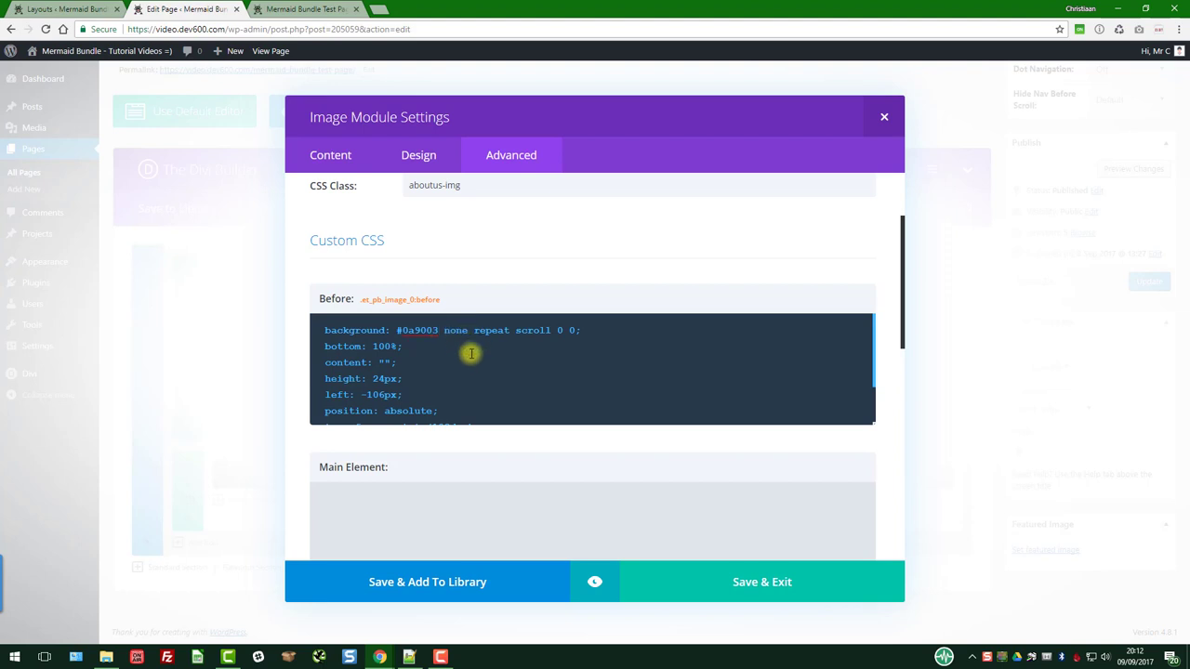
pyautogui.scroll(-3, 469, 353)
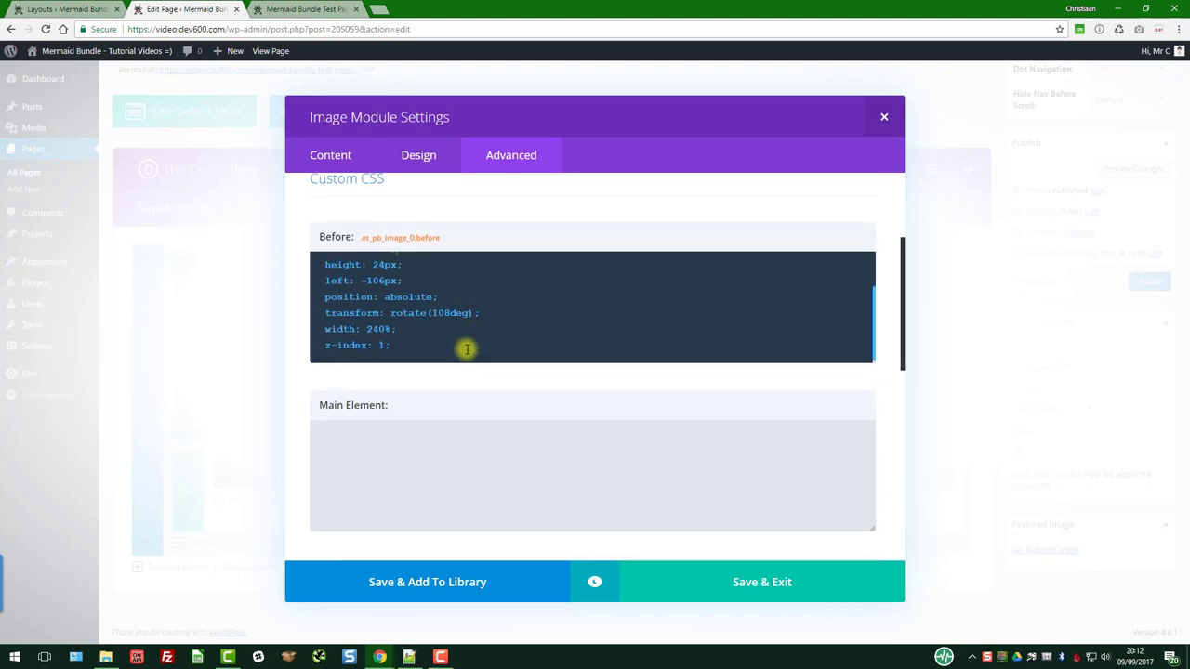
pyautogui.scroll(-10, 464, 348)
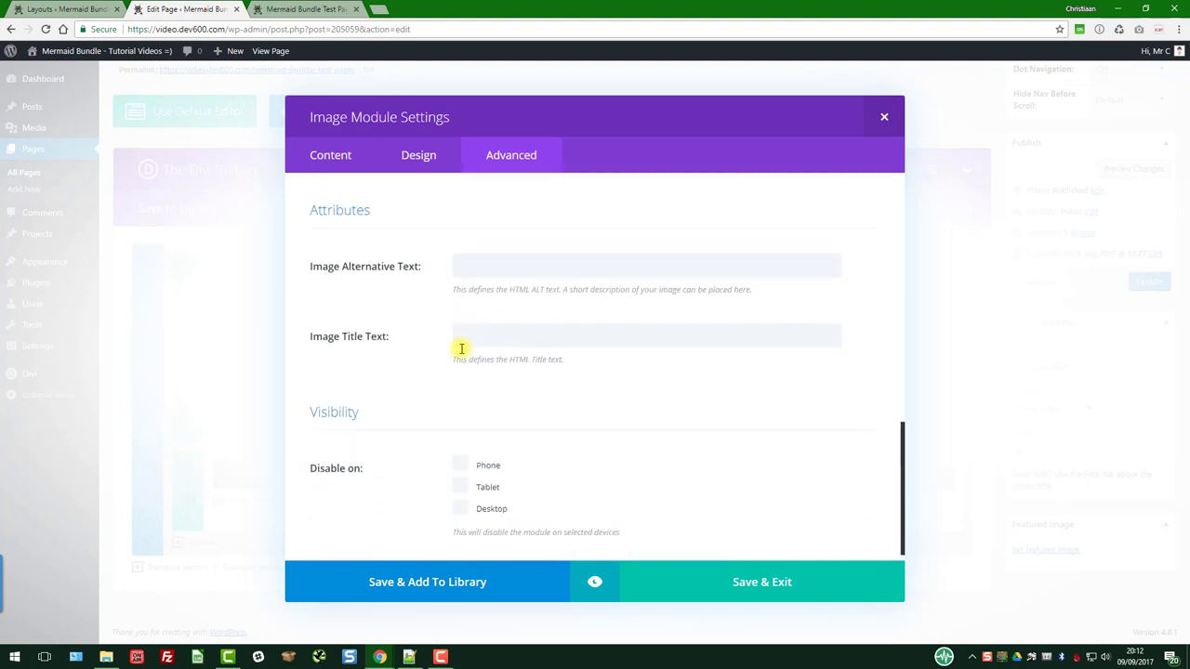
pyautogui.click(596, 582)
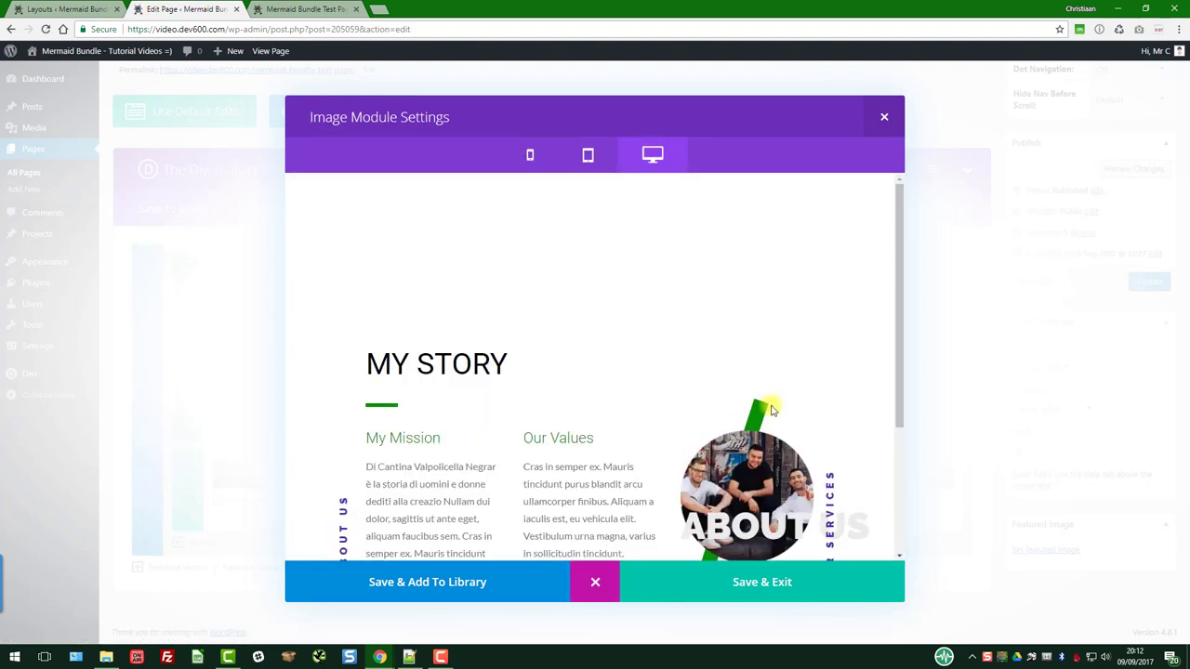
pyautogui.click(734, 584)
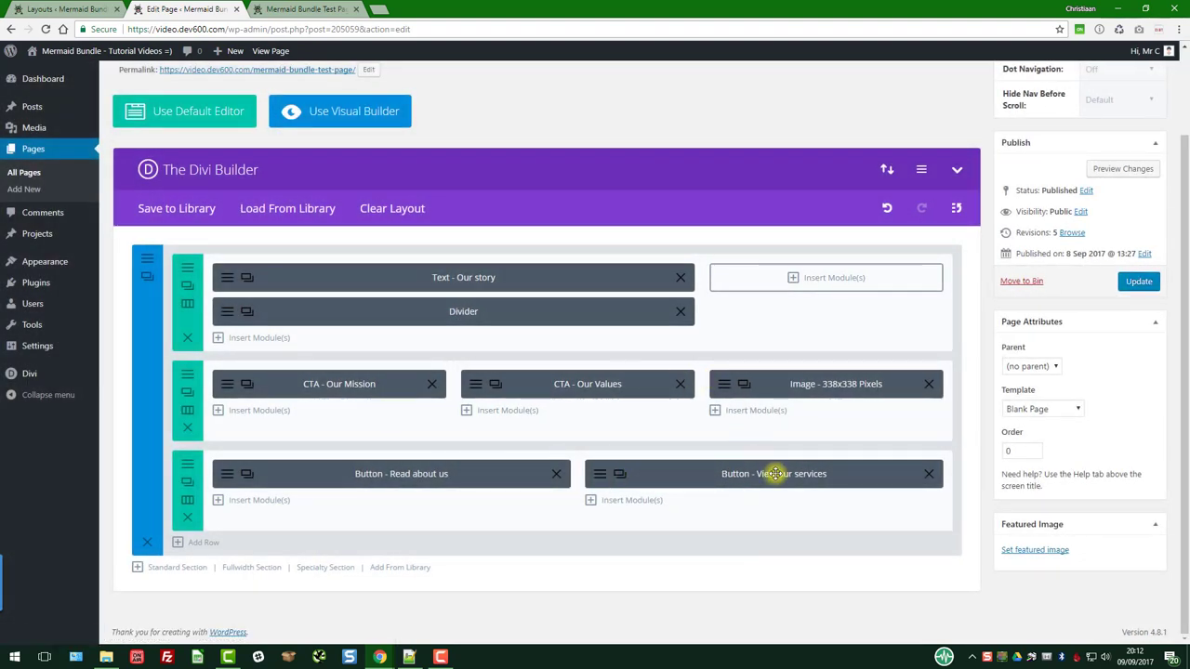
# Step: Open the Read about us button module and change its Button Text to 'Read about me'
pyautogui.click(231, 474)
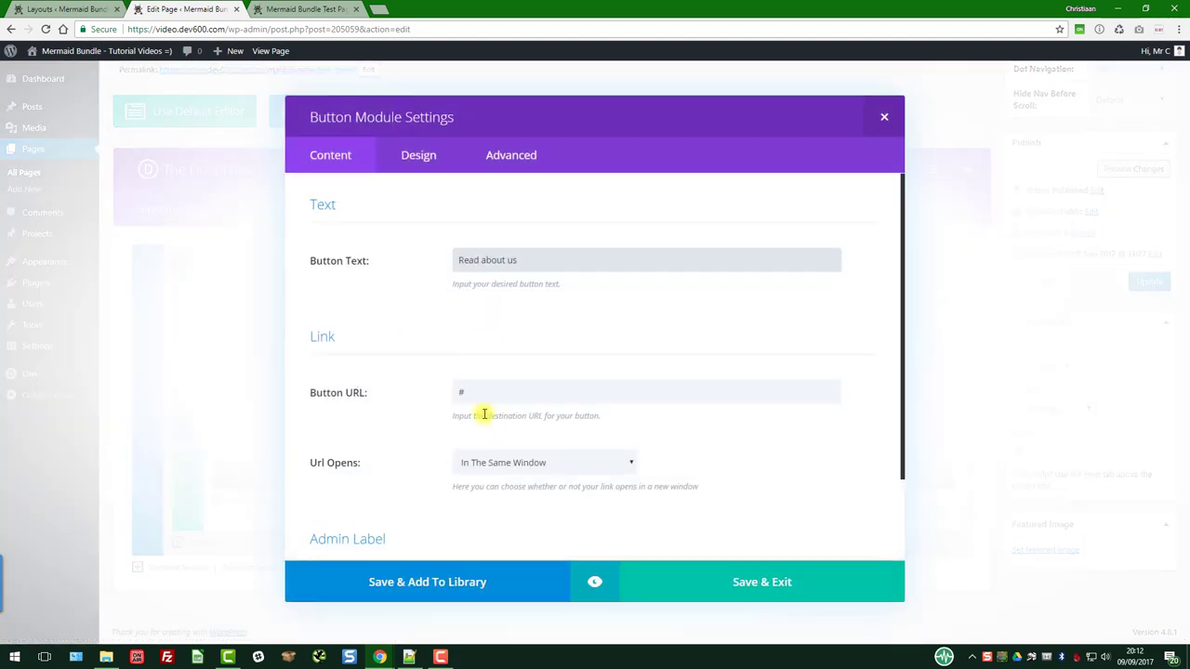
pyautogui.doubleClick(459, 395)
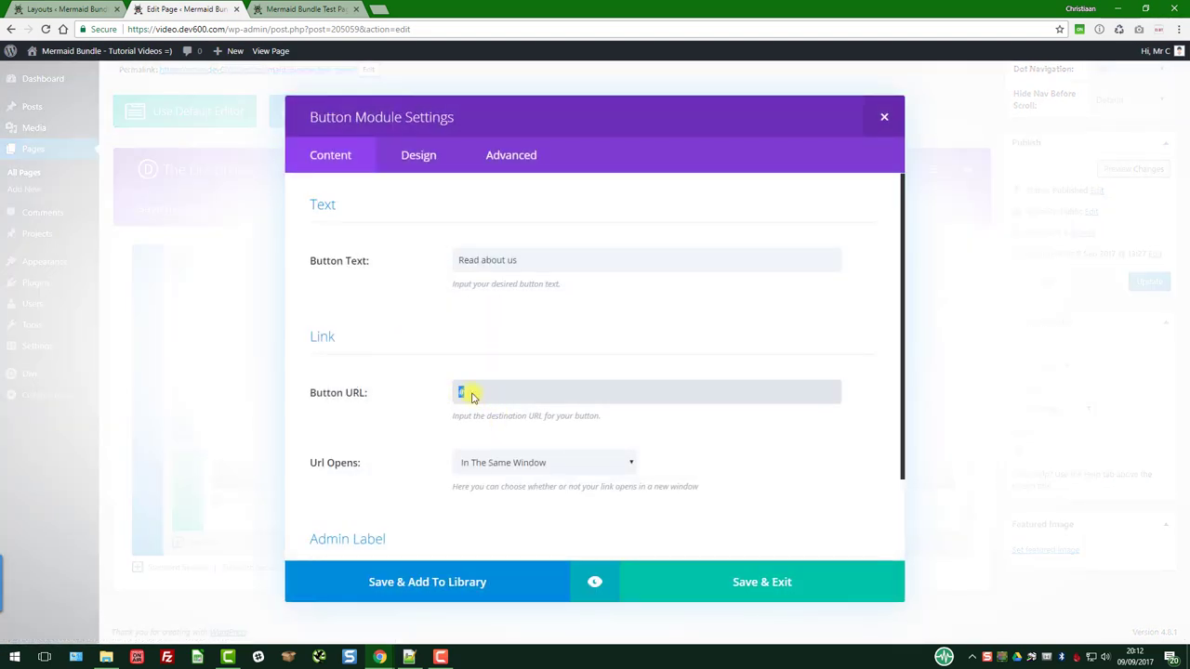
pyautogui.scroll(-1, 455, 276)
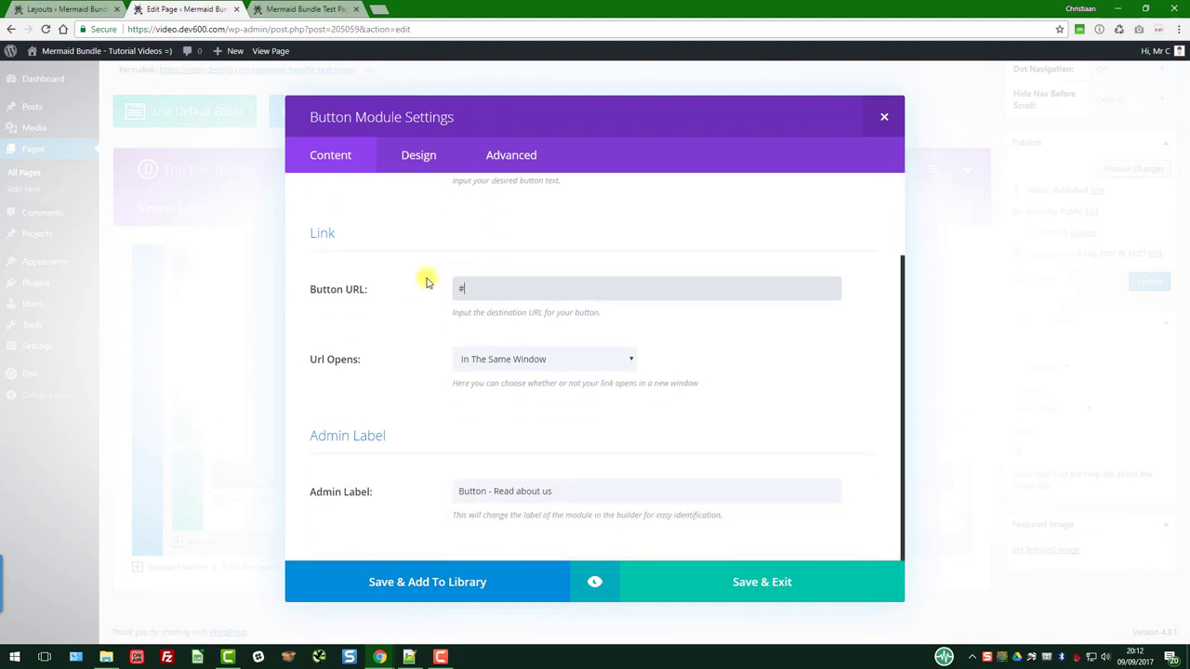
pyautogui.scroll(1, 511, 344)
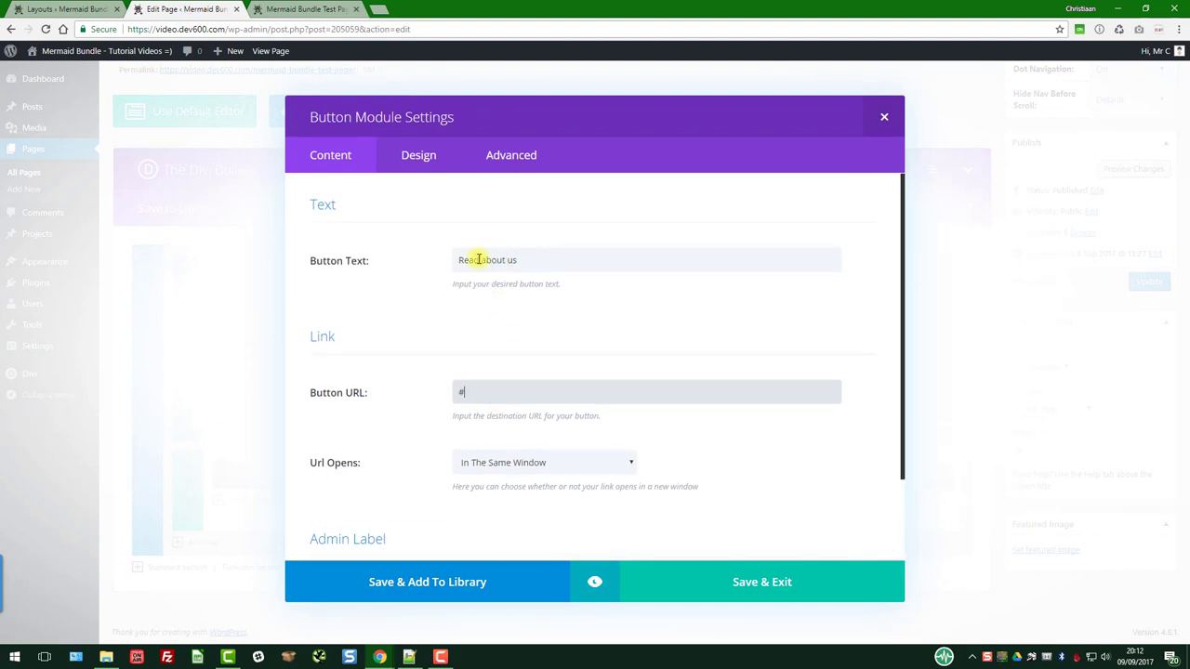
pyautogui.click(512, 263)
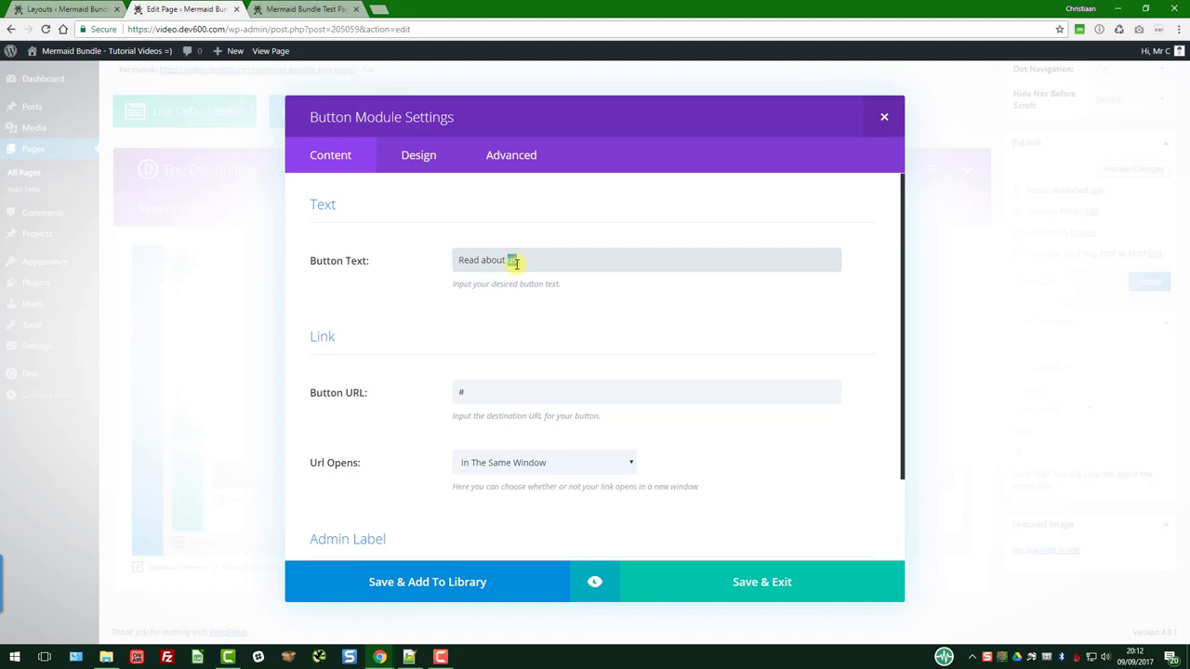
# Step: Set the button text colour to green #58a003, leaving the hover text colour unchanged
pyautogui.click(420, 167)
pyautogui.scroll(-3, 516, 316)
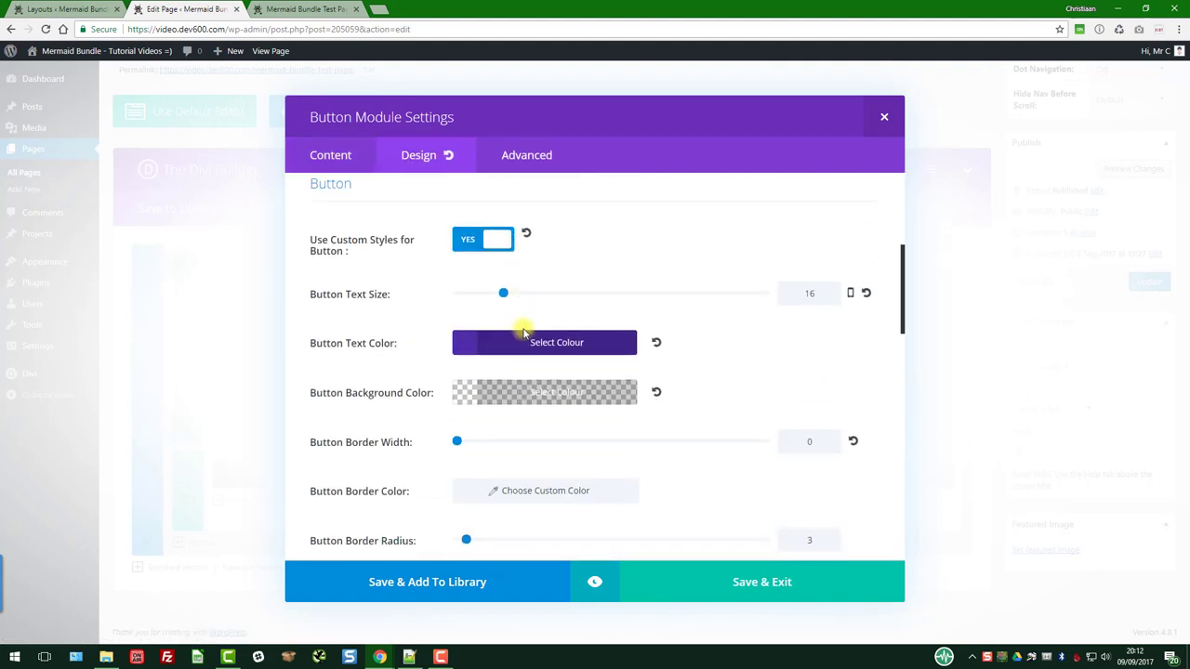
pyautogui.click(621, 341)
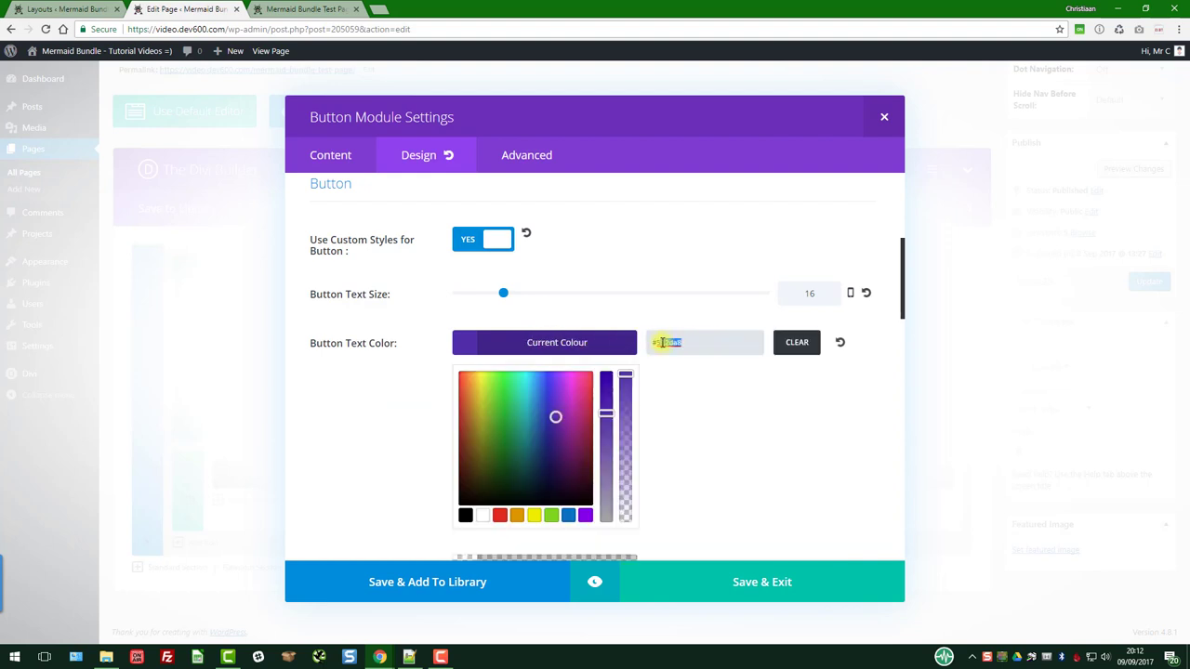
pyautogui.write('#58a003')
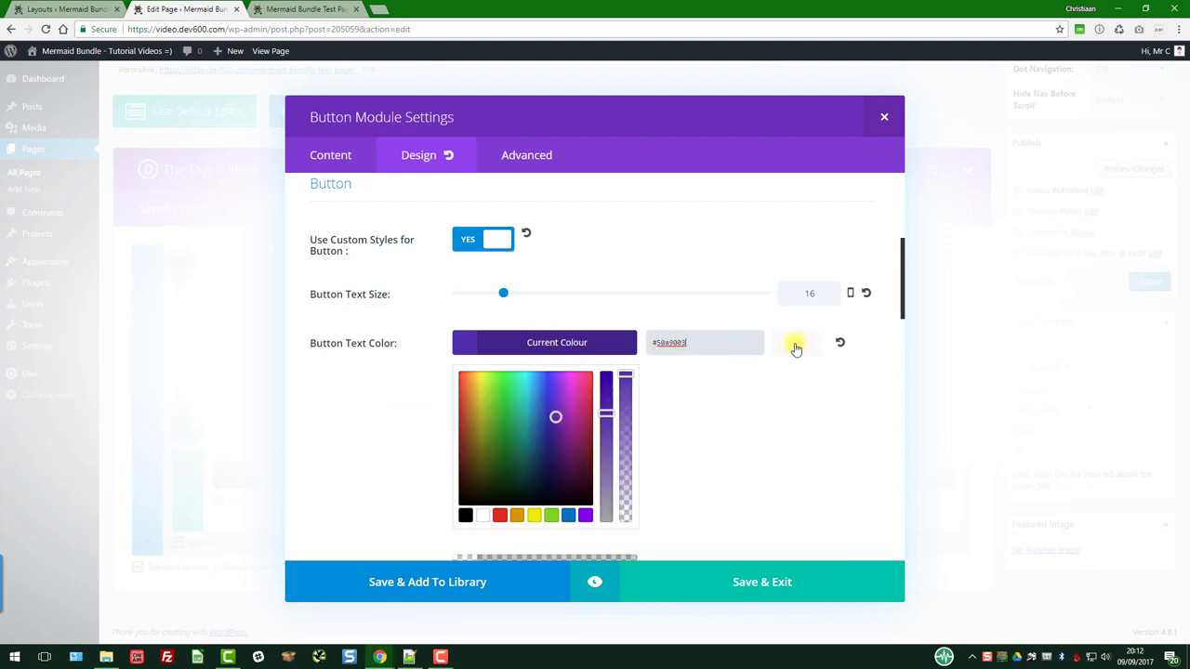
pyautogui.click(681, 344)
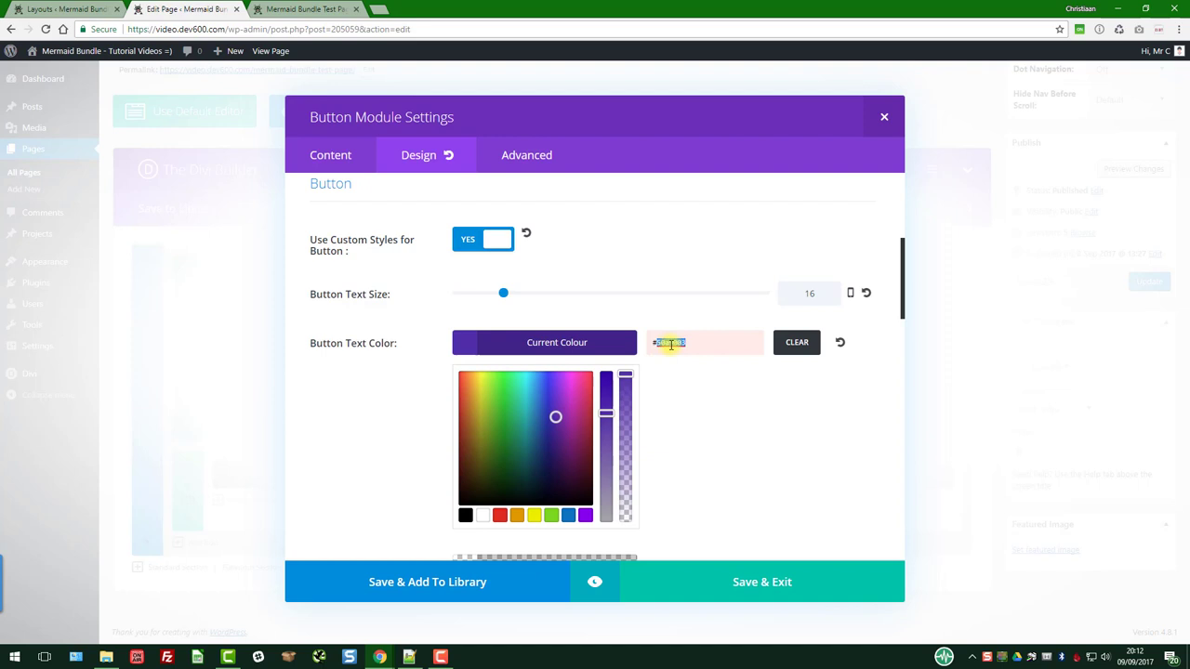
pyautogui.click(725, 390)
pyautogui.scroll(-5, 696, 394)
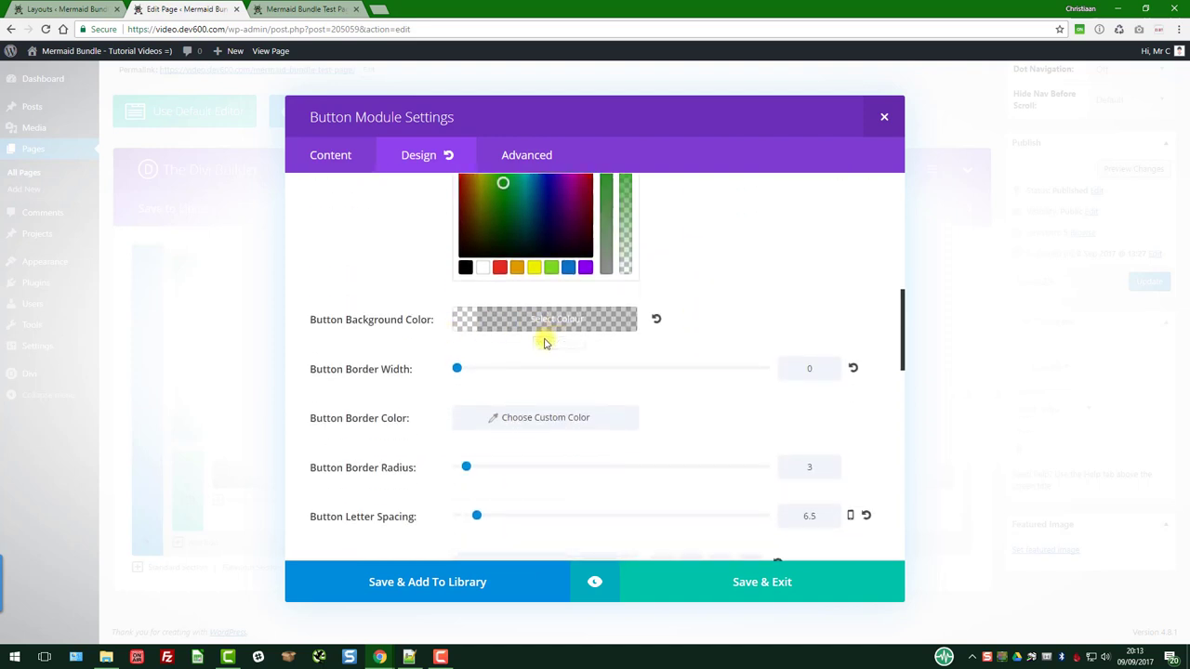
pyautogui.scroll(-5, 542, 337)
pyautogui.scroll(-1, 424, 315)
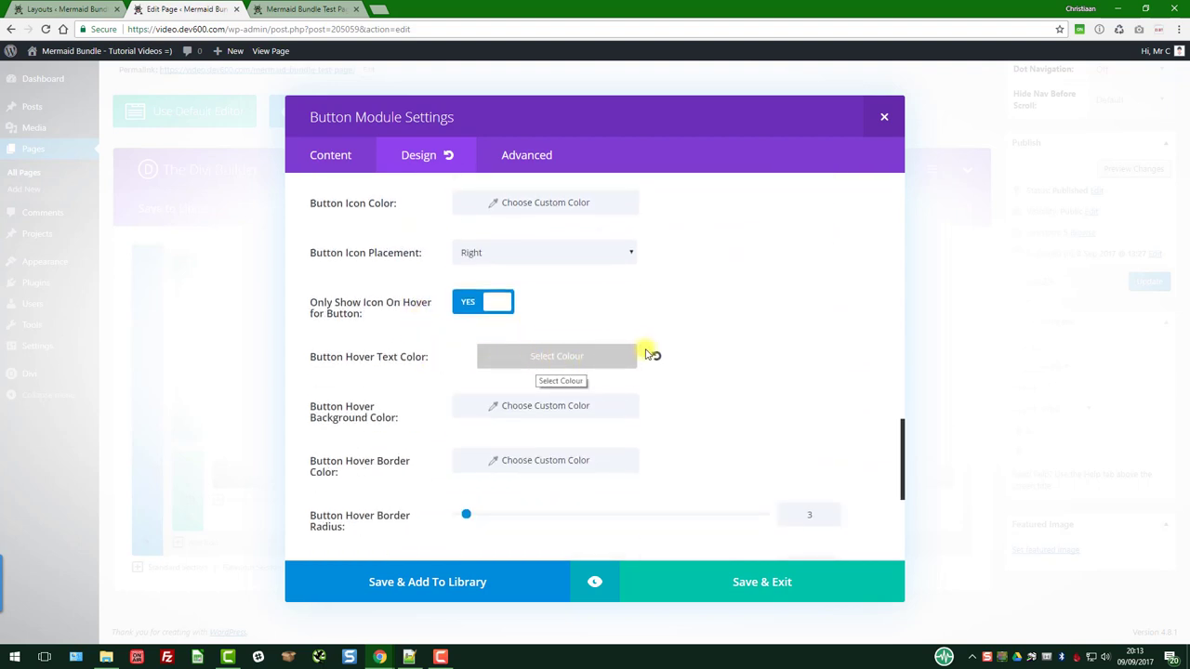
pyautogui.click(602, 358)
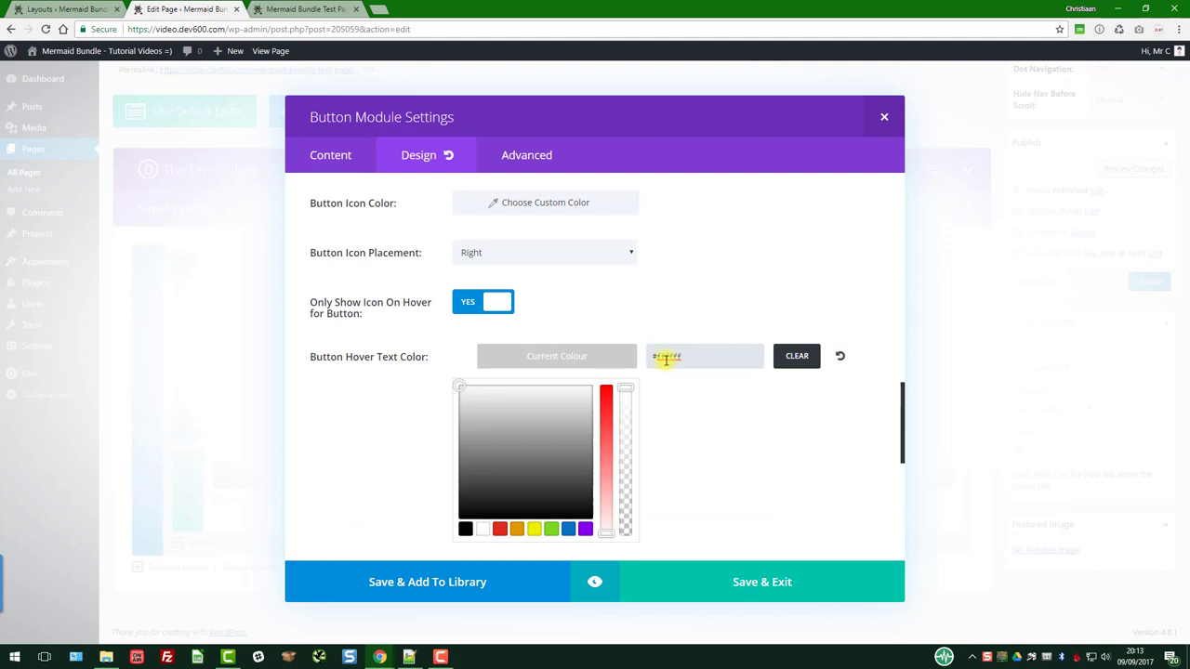
pyautogui.click(395, 340)
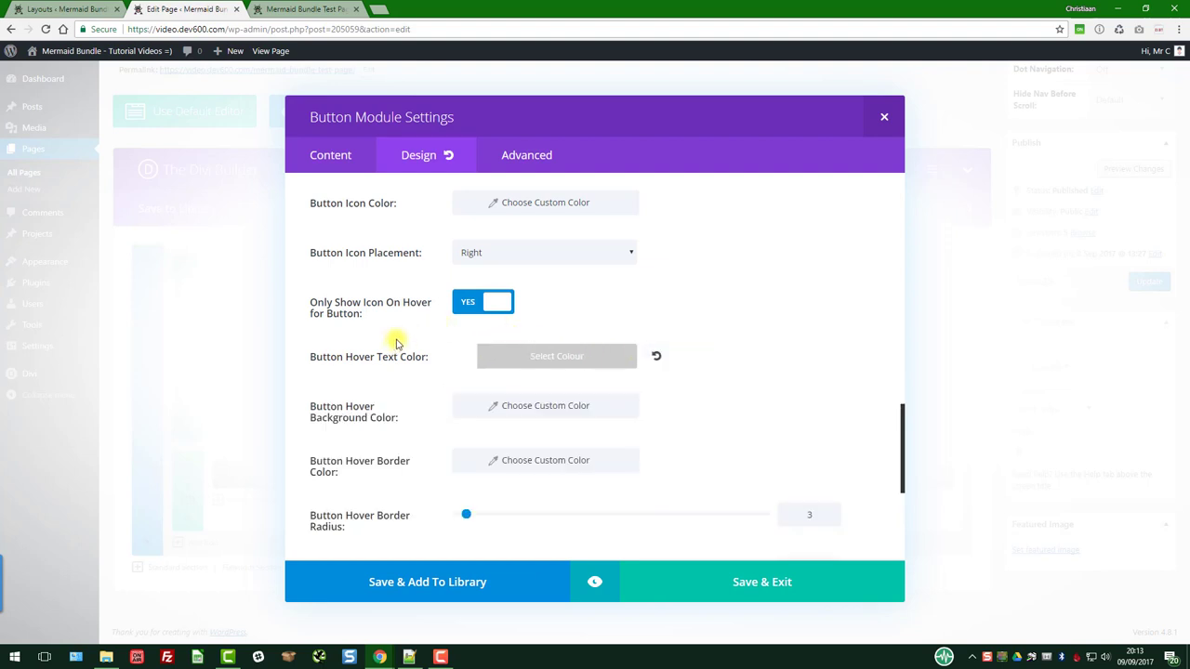
# Step: Review the button's Advanced settings and save the module
pyautogui.scroll(-2, 403, 333)
pyautogui.scroll(-1, 407, 328)
pyautogui.scroll(3, 412, 313)
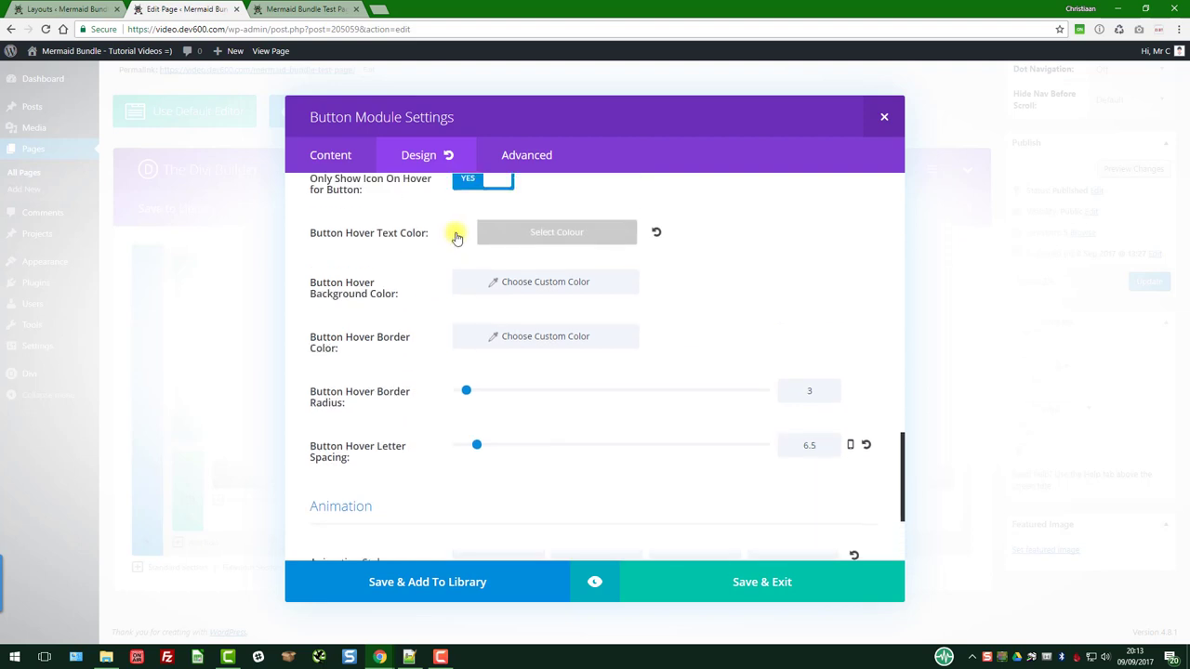
pyautogui.click(538, 162)
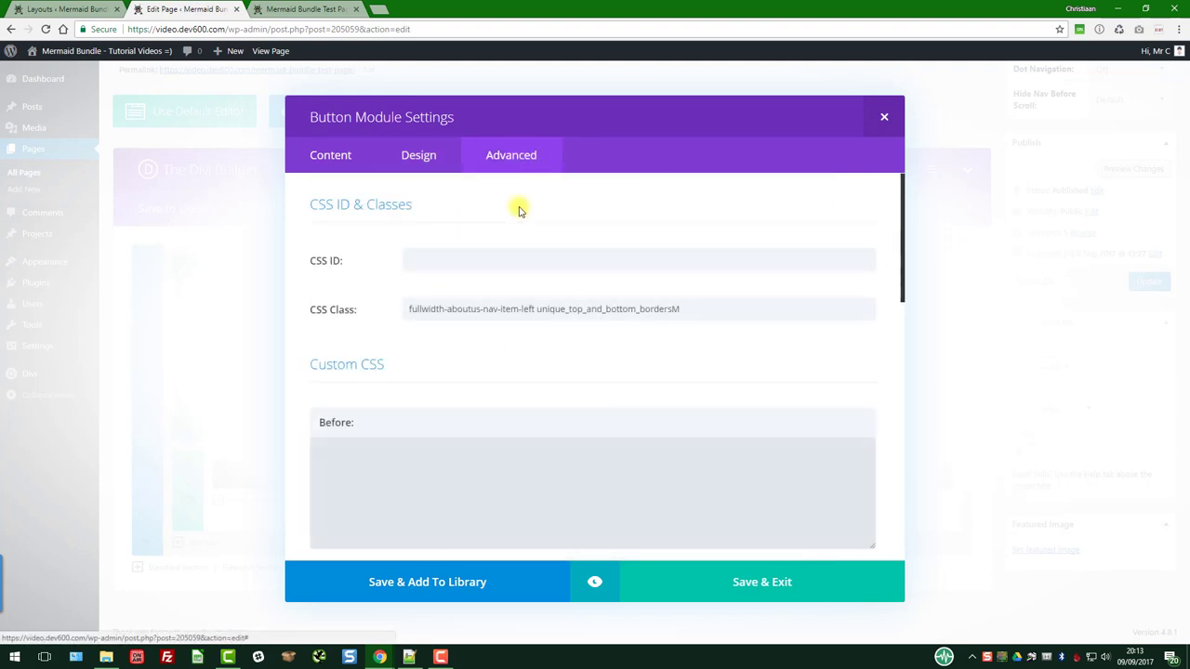
pyautogui.scroll(-2, 456, 279)
pyautogui.scroll(-5, 433, 300)
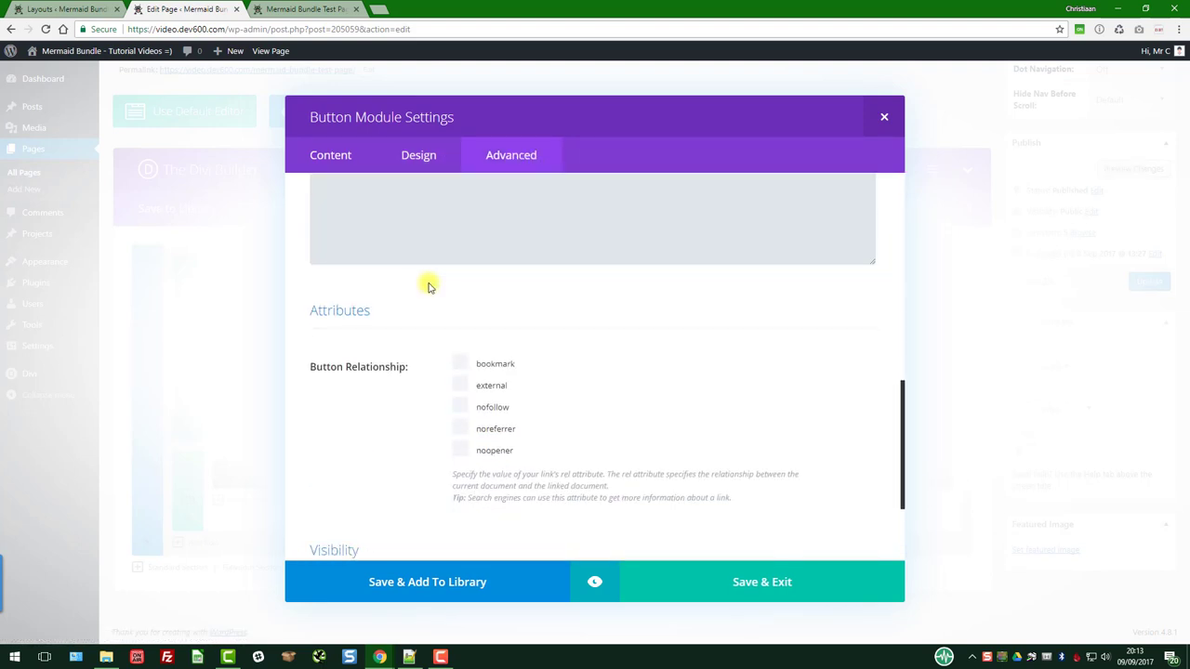
pyautogui.scroll(5, 437, 269)
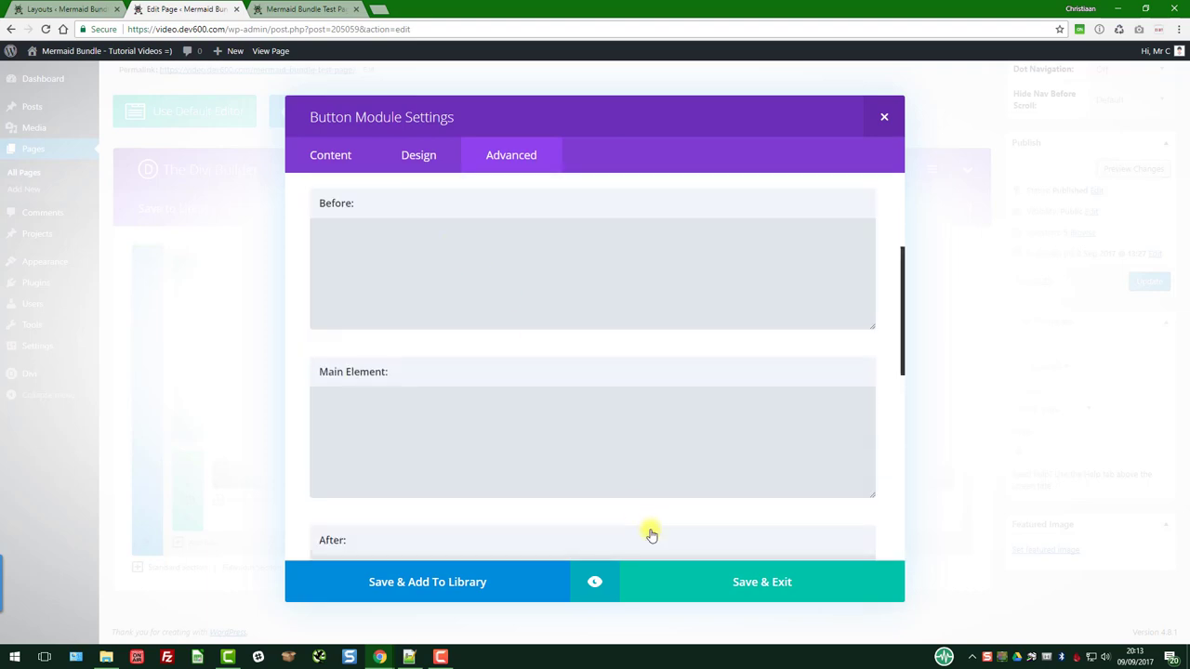
pyautogui.click(643, 585)
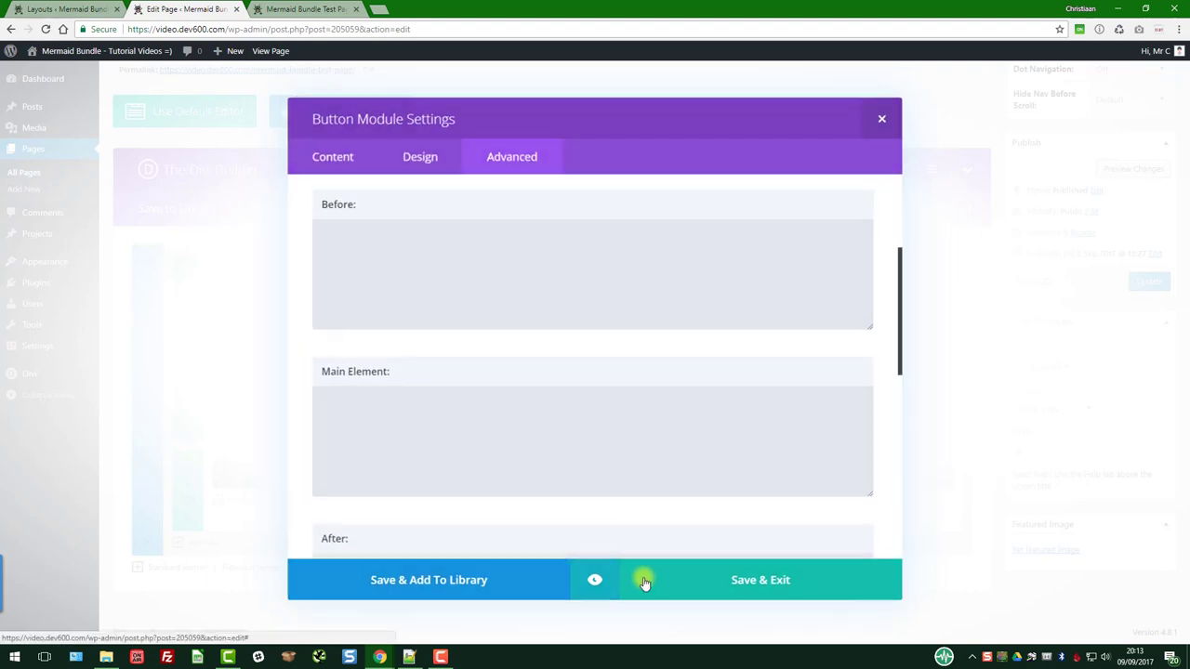
# Step: Paste dark green #0a9003 as the View our services button text colour and save
pyautogui.click(602, 478)
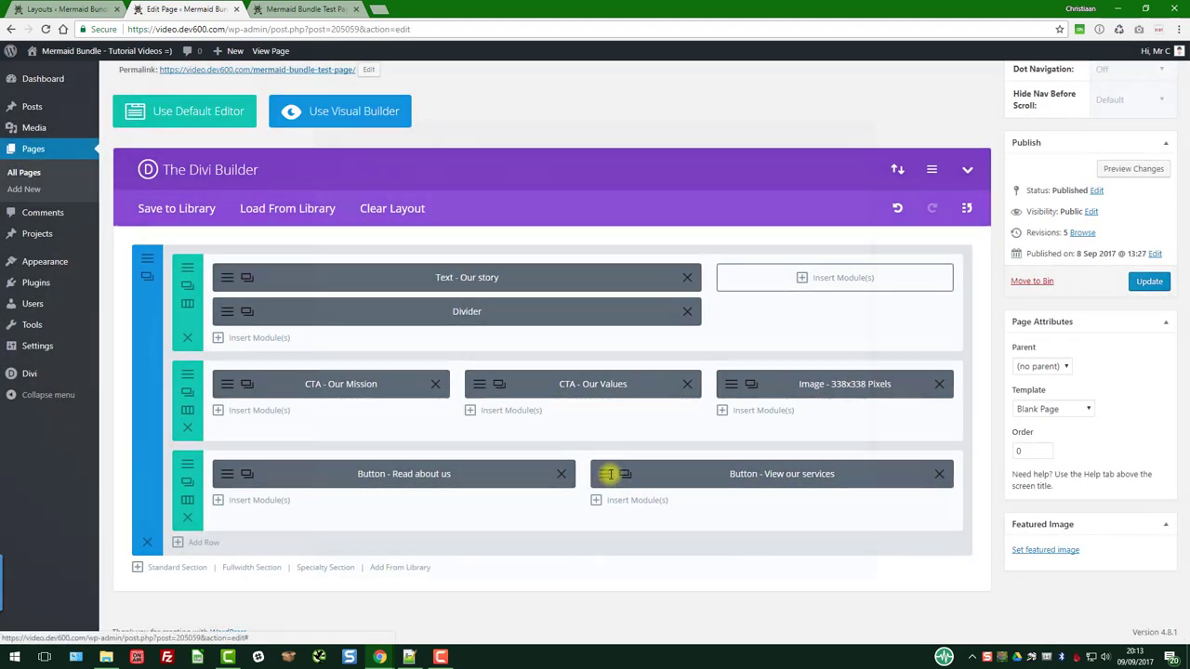
pyautogui.scroll(-2, 488, 334)
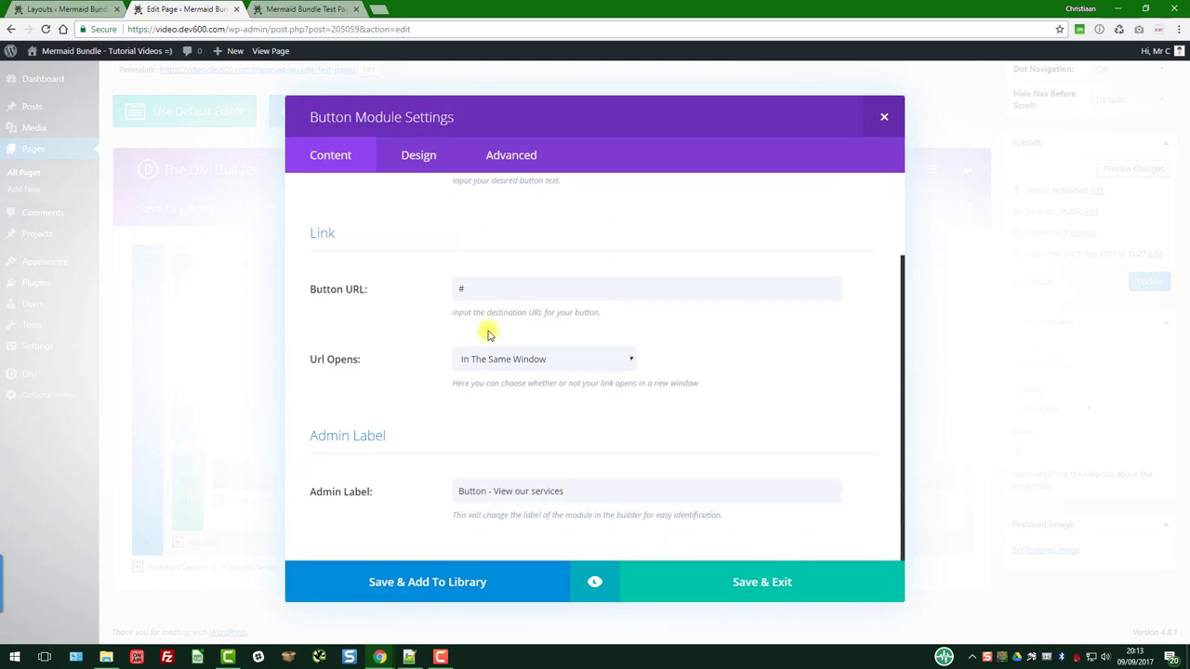
pyautogui.click(423, 156)
pyautogui.scroll(-3, 553, 337)
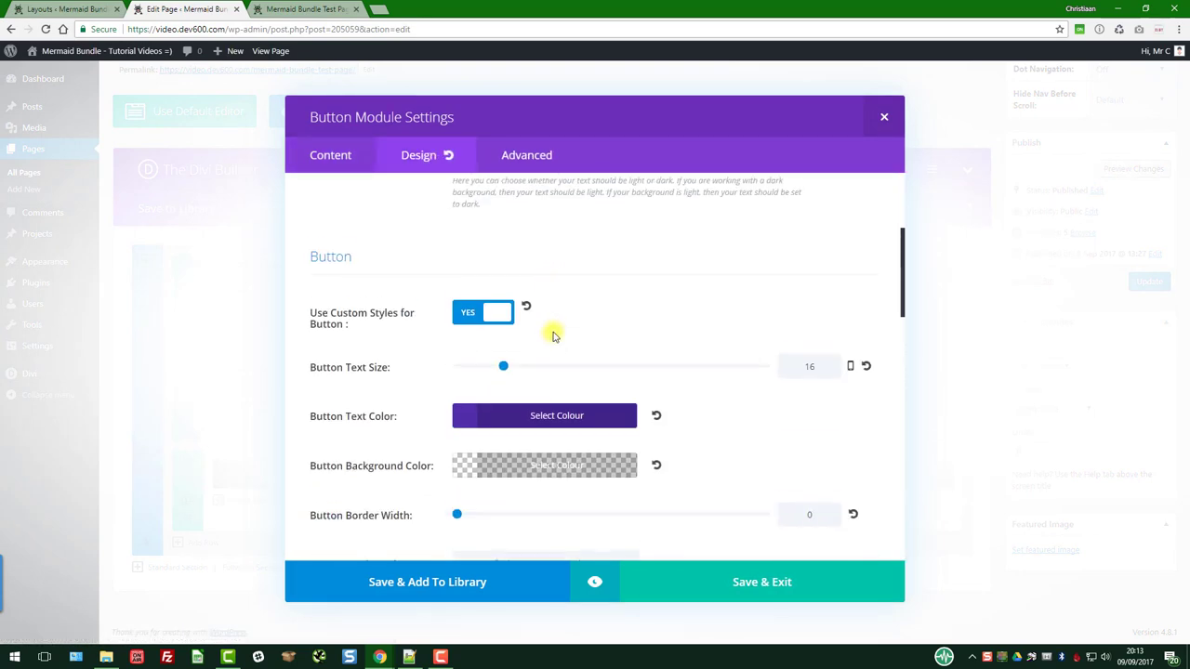
pyautogui.scroll(-3, 555, 263)
pyautogui.scroll(3, 577, 298)
pyautogui.click(524, 407)
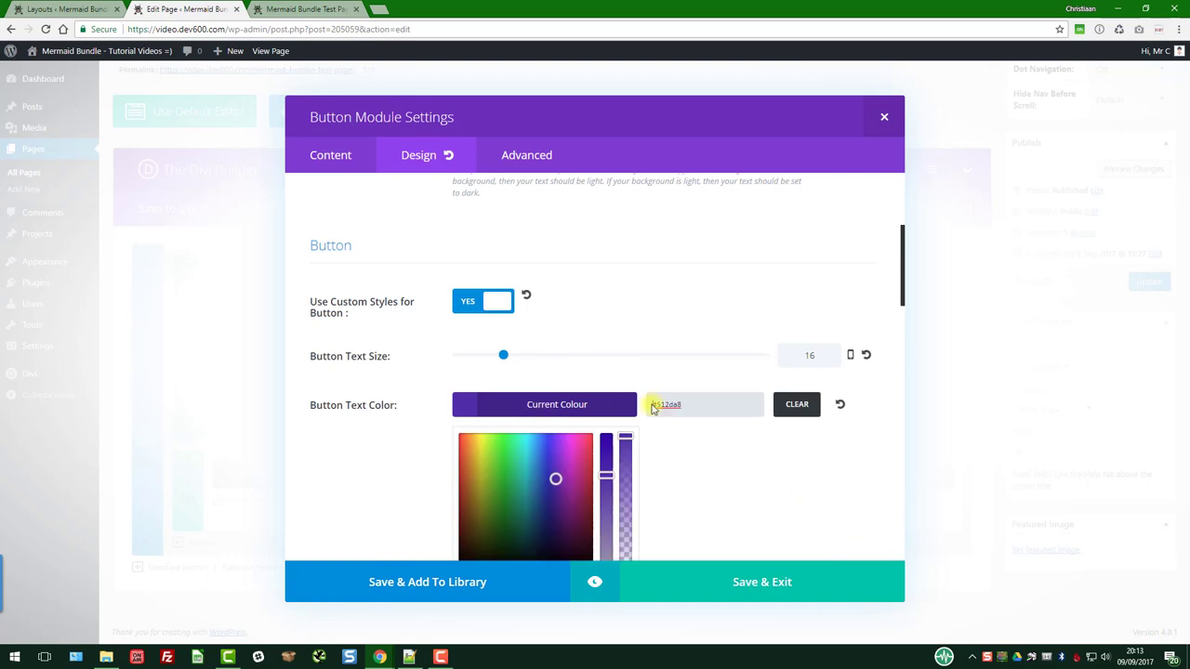
pyautogui.hotkey('ctrl', 'v')
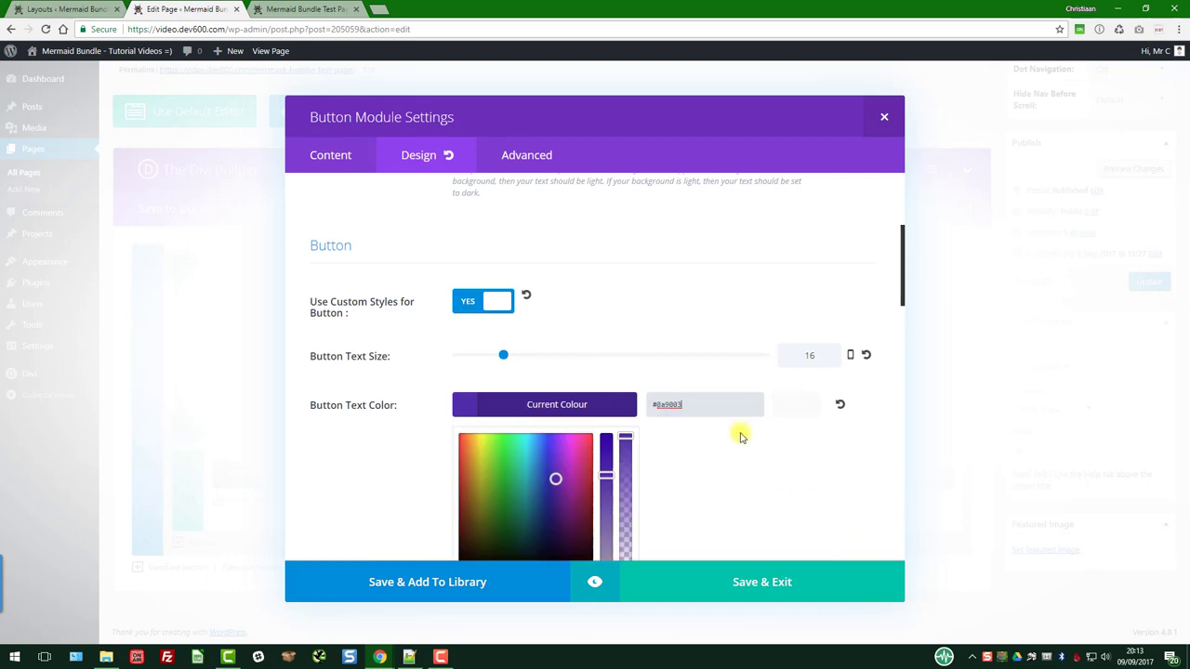
pyautogui.scroll(-5, 668, 446)
pyautogui.scroll(-2, 669, 443)
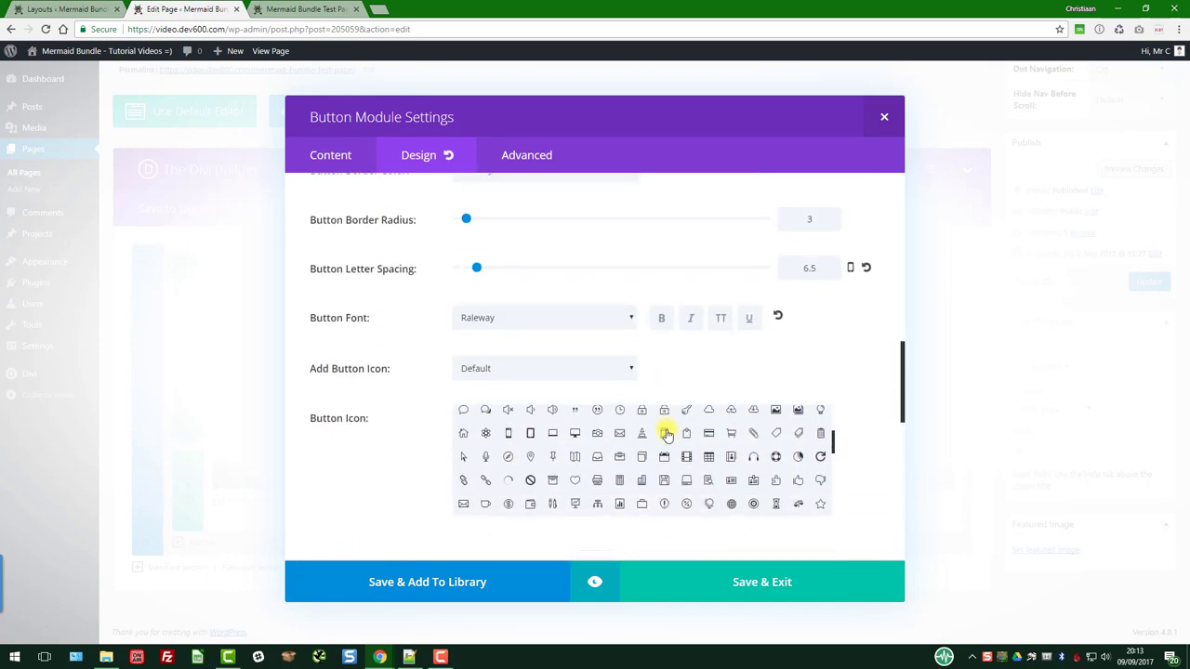
pyautogui.scroll(-5, 359, 425)
pyautogui.click(728, 584)
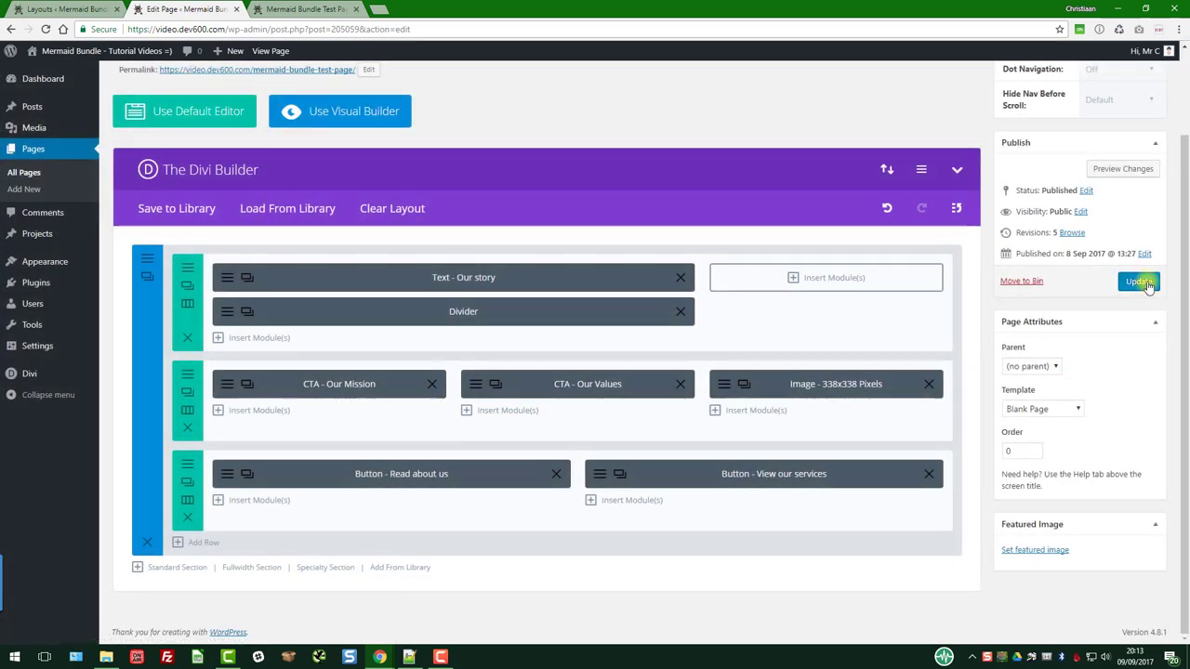
# Step: Update the page and switch to the live page tab to see the OUR STORY section
pyautogui.click(1139, 281)
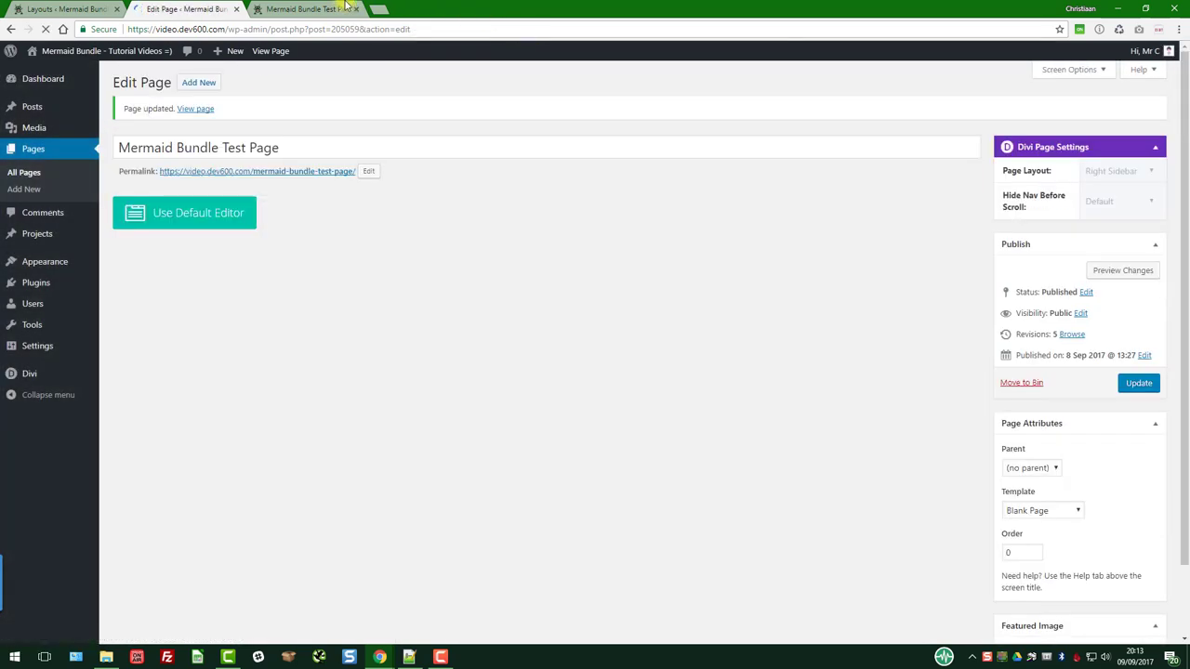
pyautogui.click(316, 8)
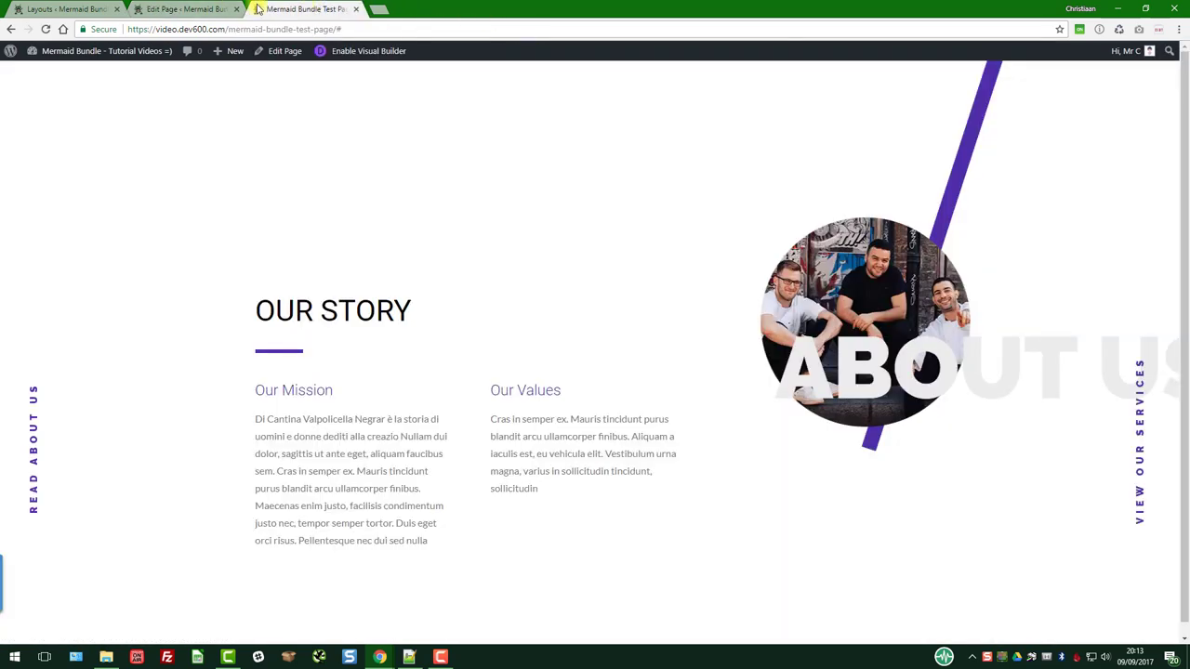